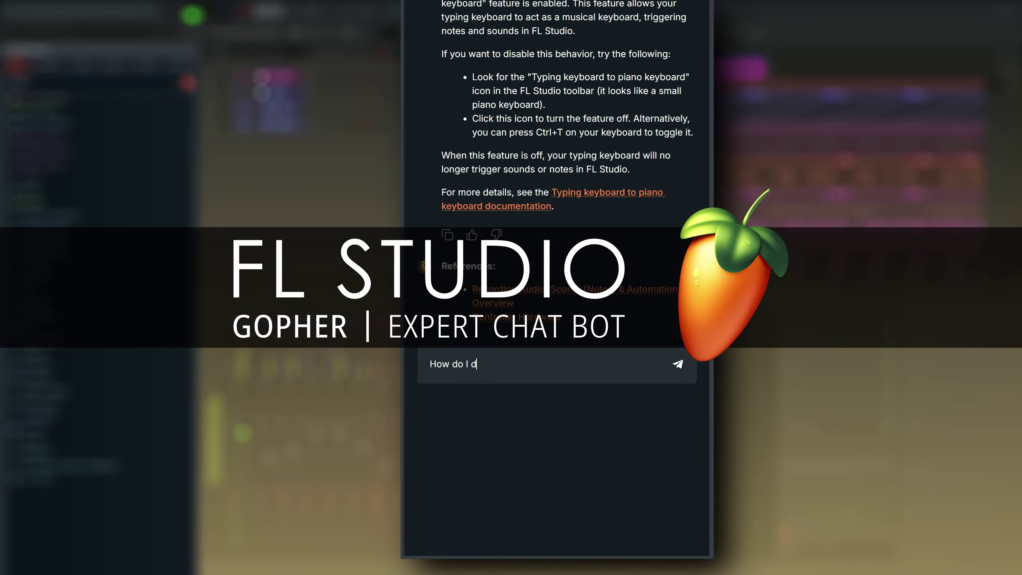
# Type a 'Sidechain Compression' question into the Gopher chat box
pyautogui.write('Sidechain Com')
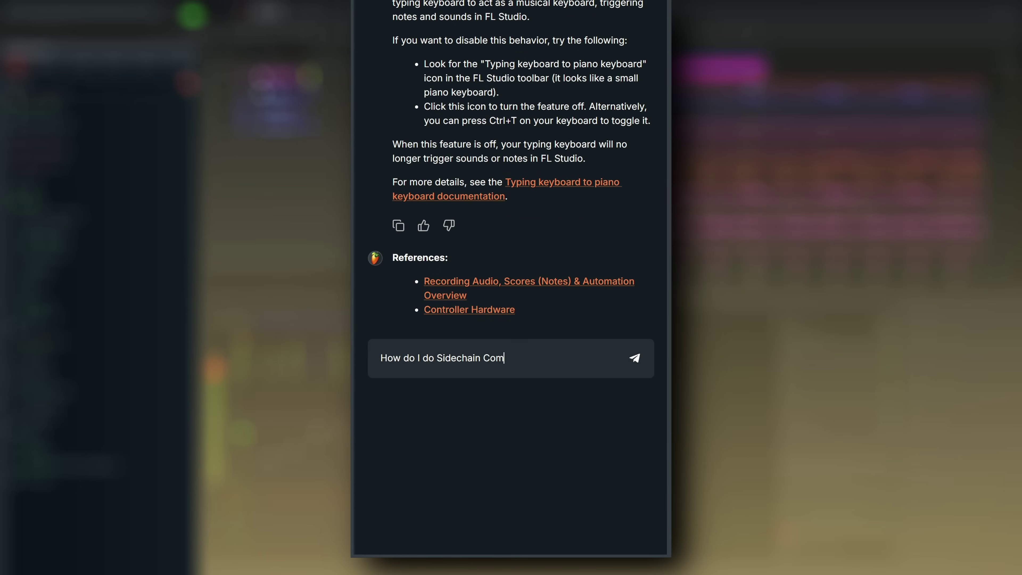
pyautogui.write('pression')
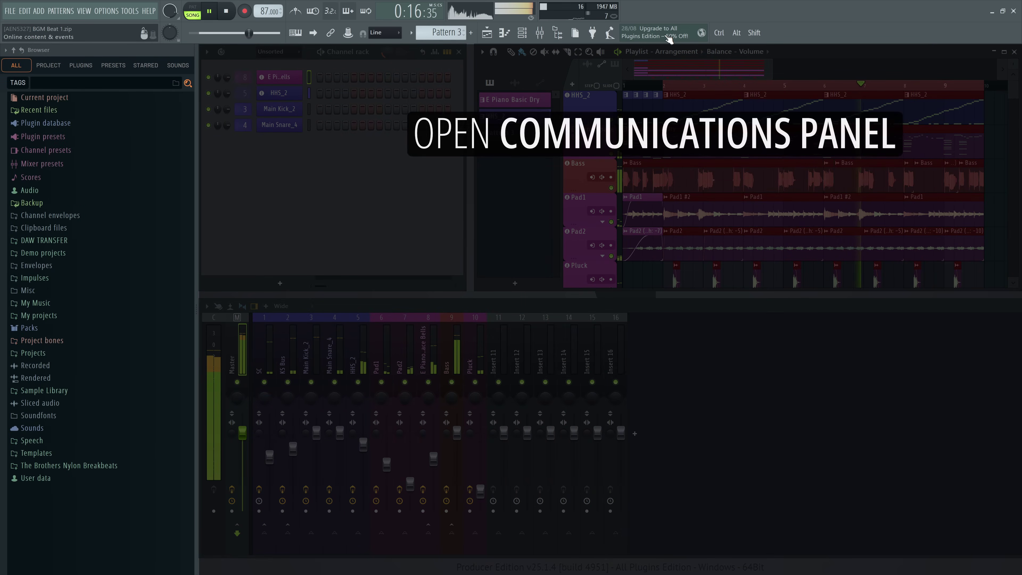
# Ask the Gopher assistant why typing in FL Studio keeps playing notes
pyautogui.click(669, 37)
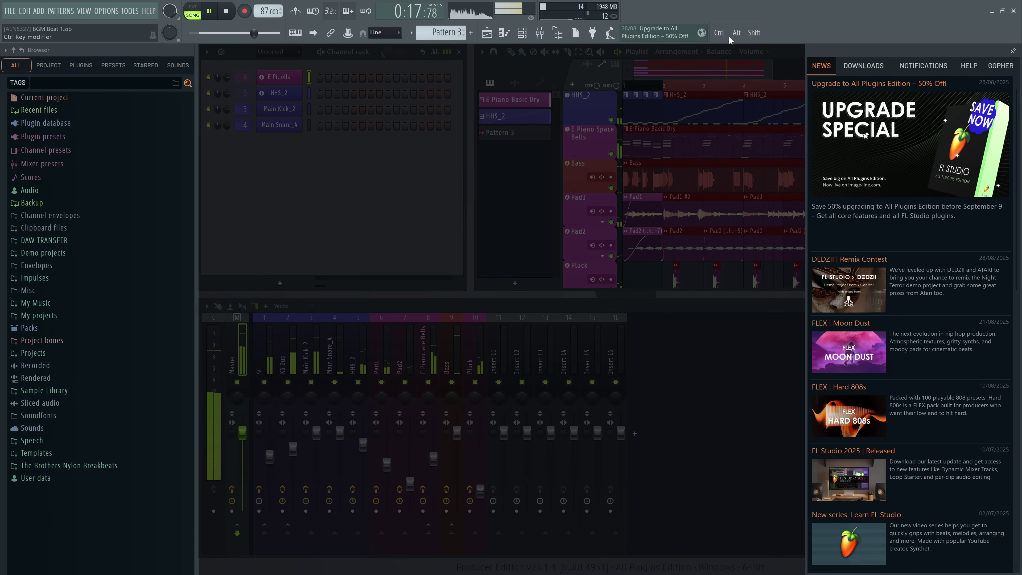
pyautogui.click(1002, 67)
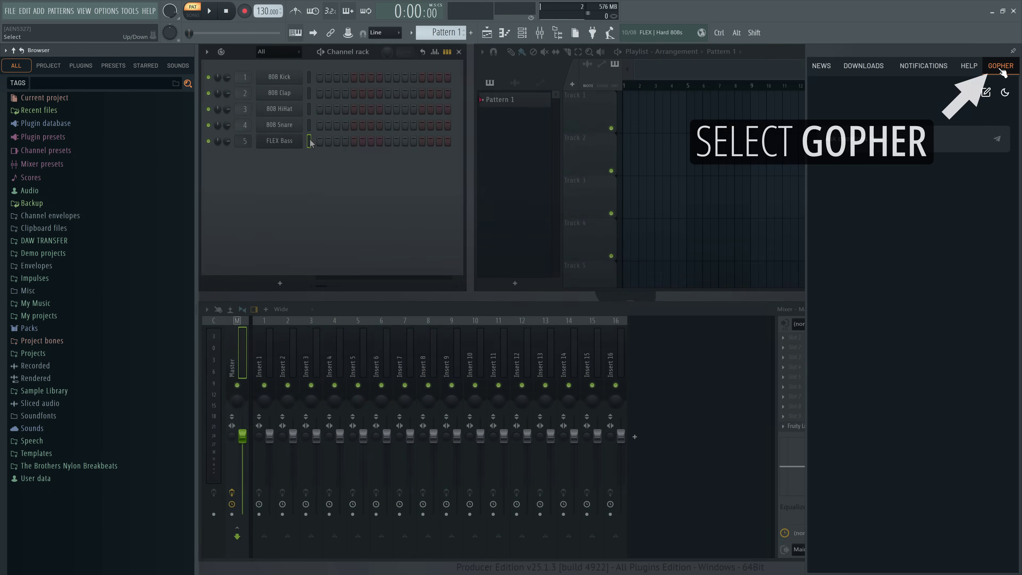
pyautogui.press('d')
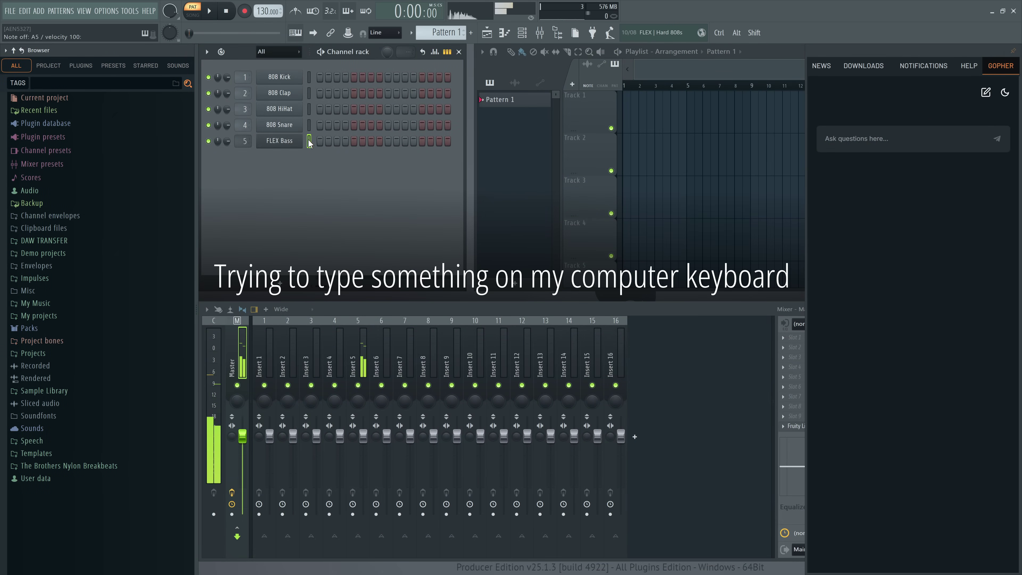
pyautogui.press('r')
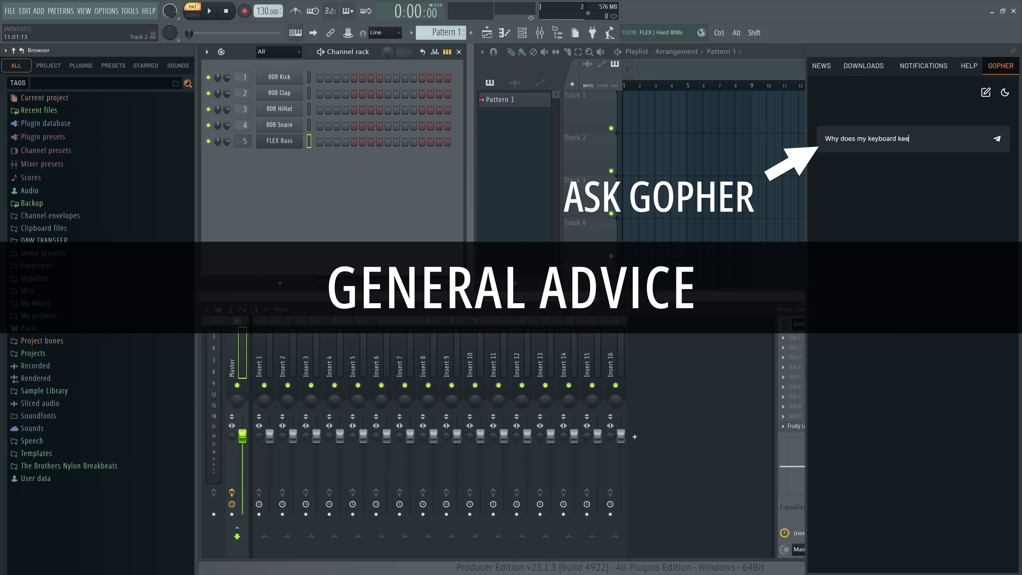
pyautogui.write('en I type in FL Studio?')
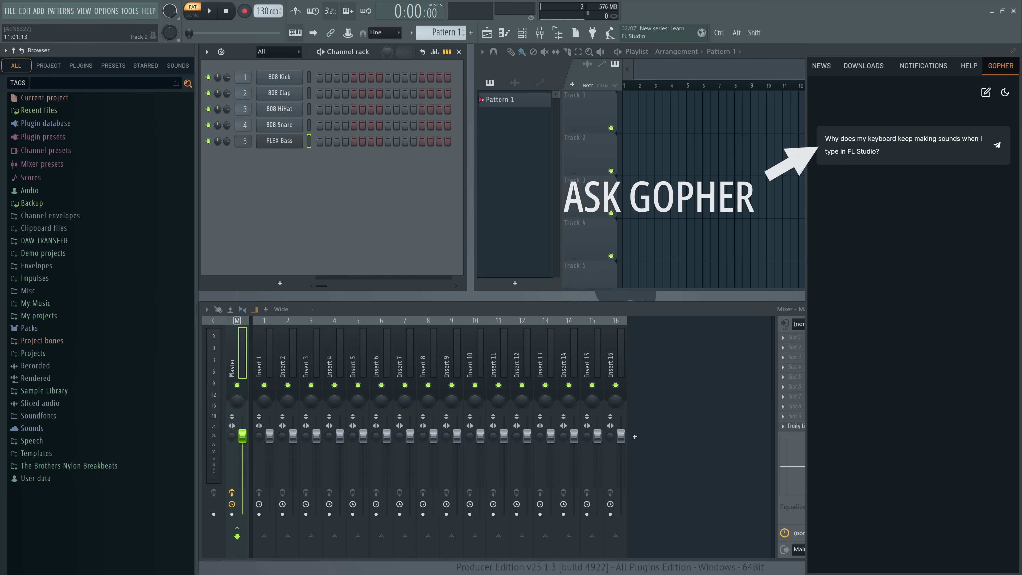
pyautogui.press('Return')
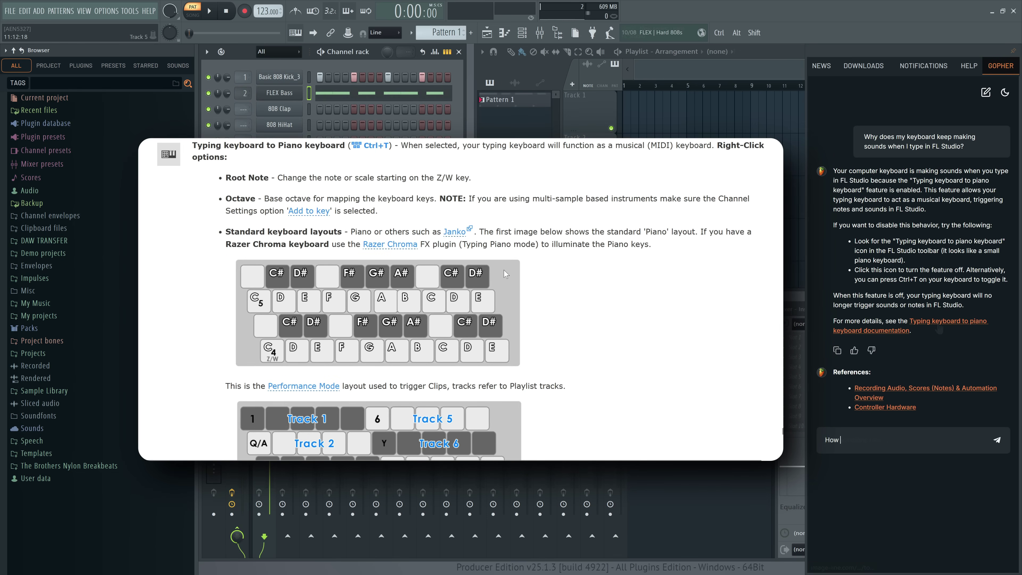
# Ask Gopher about sidechain compression and sidechain Insert 1 into Insert 2
pyautogui.write('o Si')
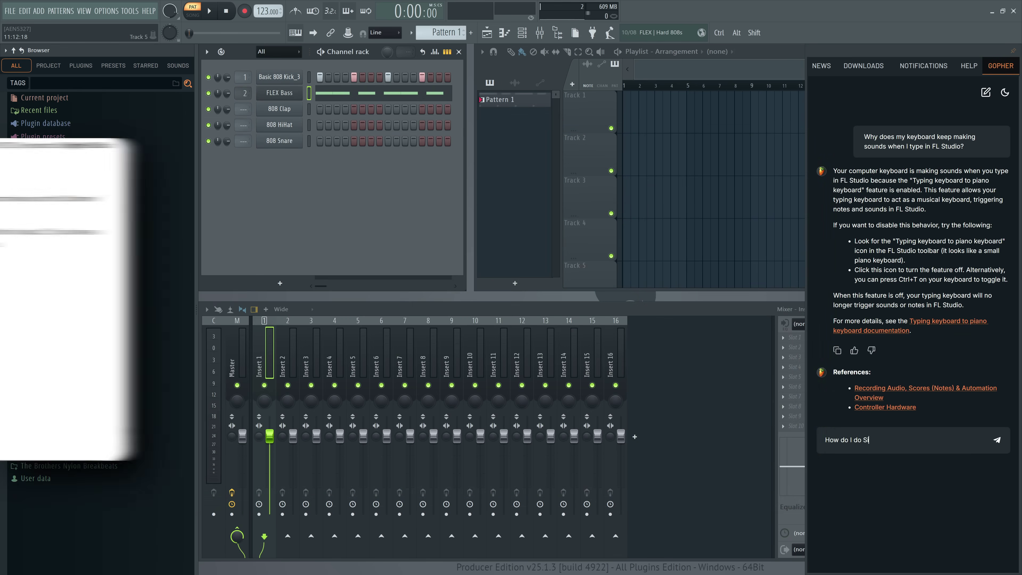
pyautogui.write('dechain Compress')
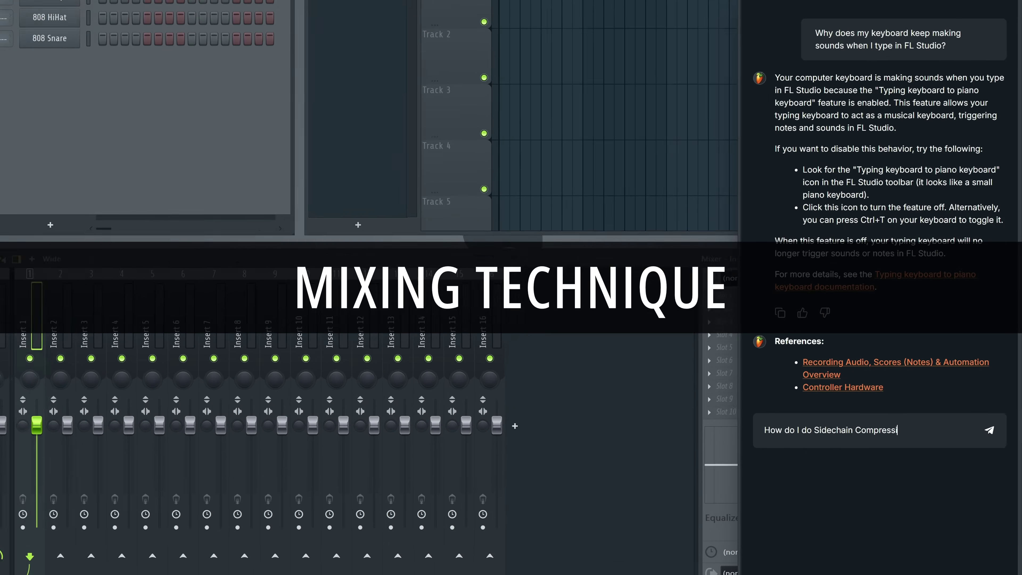
pyautogui.write('ion?')
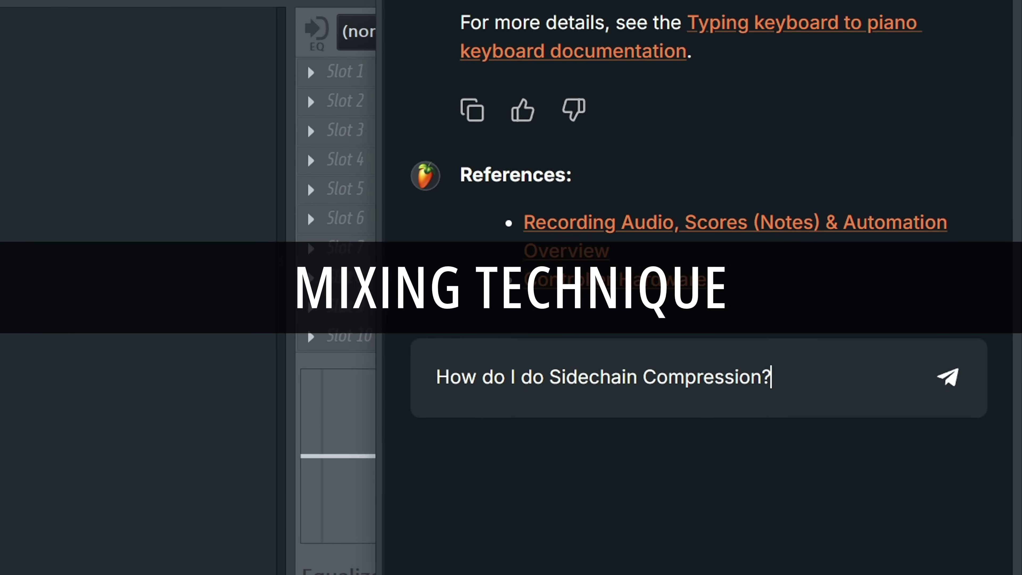
pyautogui.press('Return')
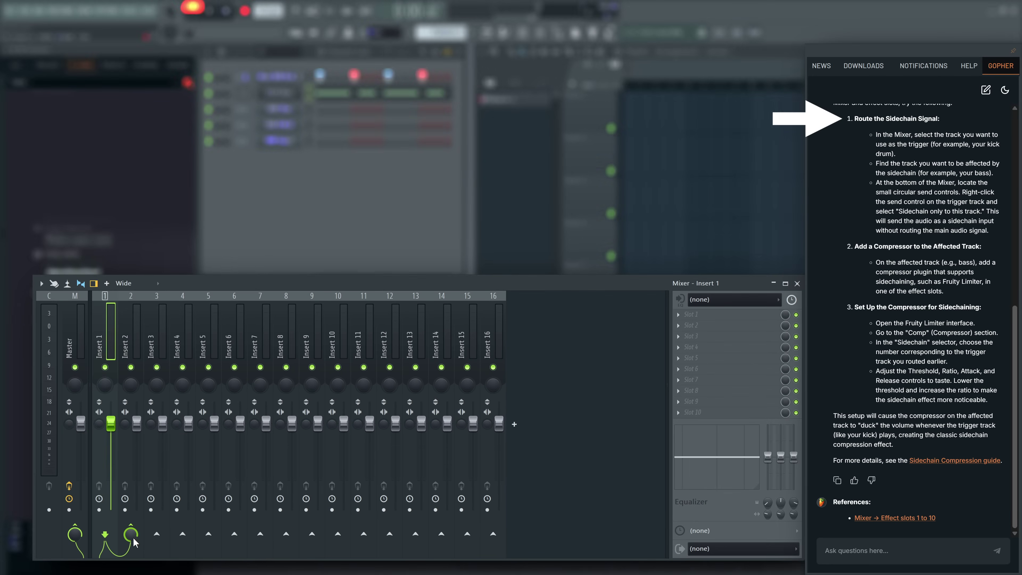
pyautogui.click(291, 539)
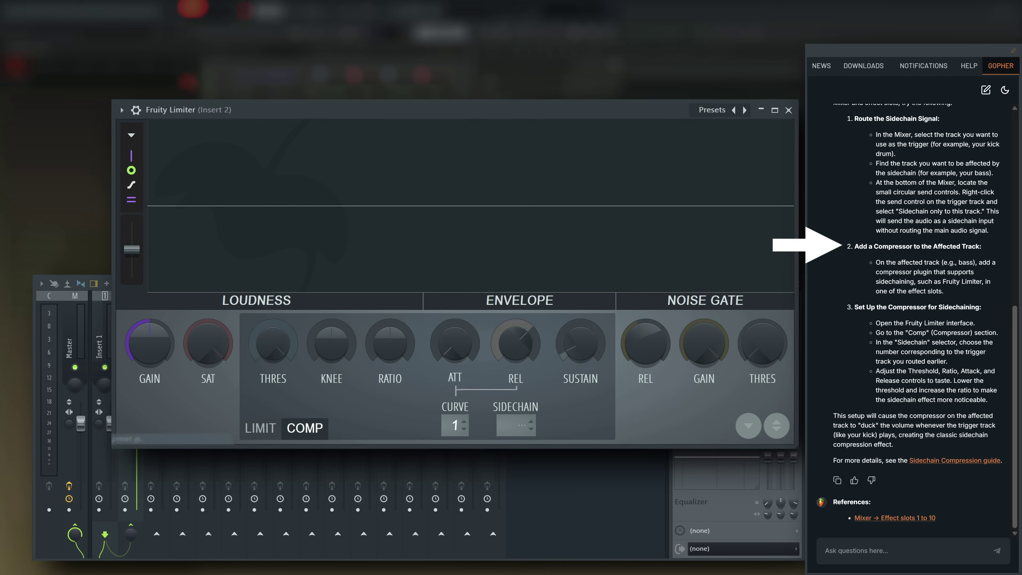
pyautogui.click(131, 535)
# Play the beat and tune Insert 2's limiter: lower threshold, higher ratio, shorter release
pyautogui.press('space')
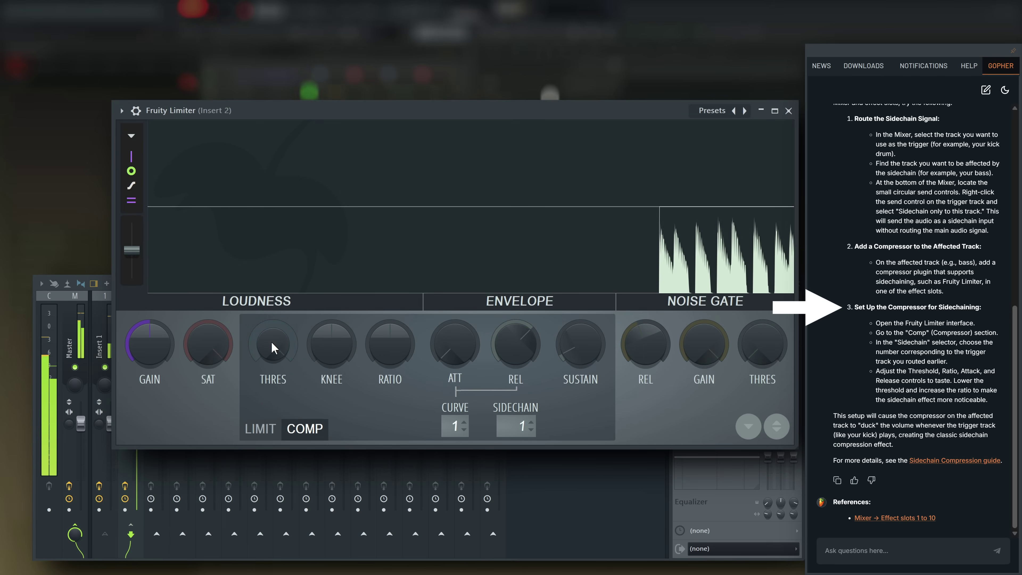
pyautogui.moveTo(274, 347)
pyautogui.mouseDown()
pyautogui.moveTo(274, 363)
pyautogui.moveTo(293, 349)
pyautogui.mouseUp()
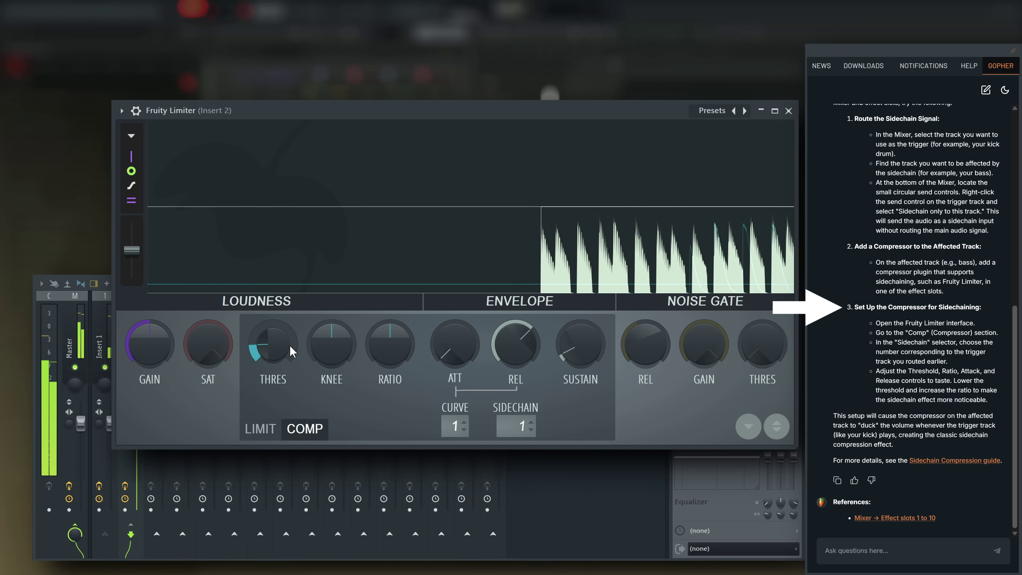
pyautogui.moveTo(391, 349); pyautogui.dragTo(391, 333)
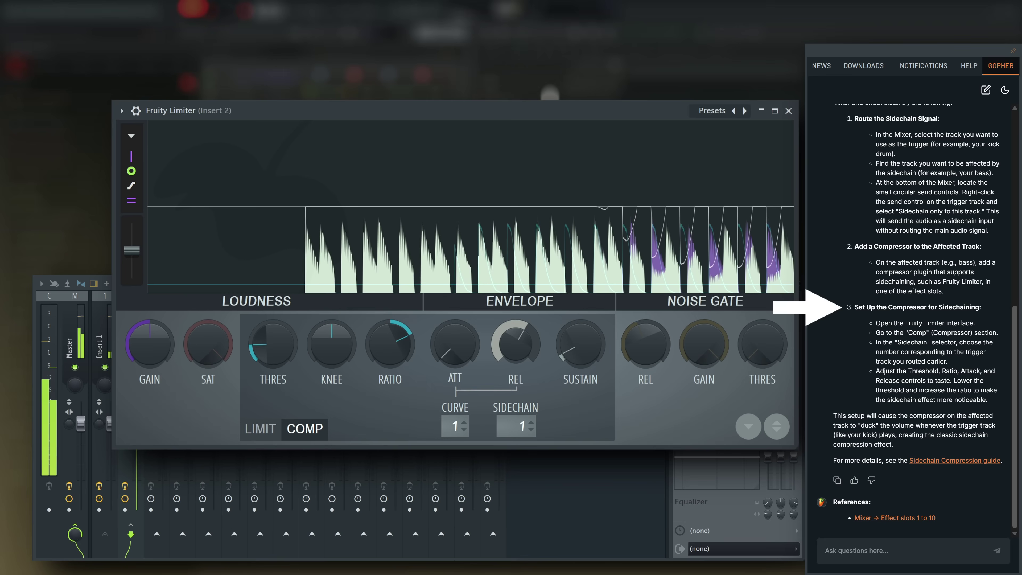
pyautogui.moveTo(516, 344); pyautogui.dragTo(516, 353)
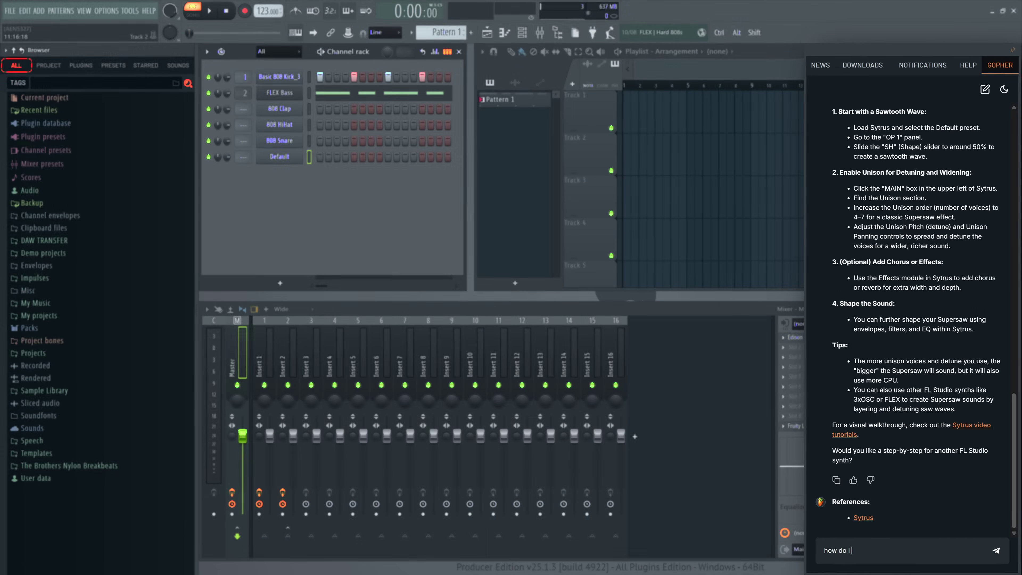
# Ask Gopher how to route instruments, then route the Default channel to mixer Insert 3
pyautogui.write('Instruments in the Mixer?')
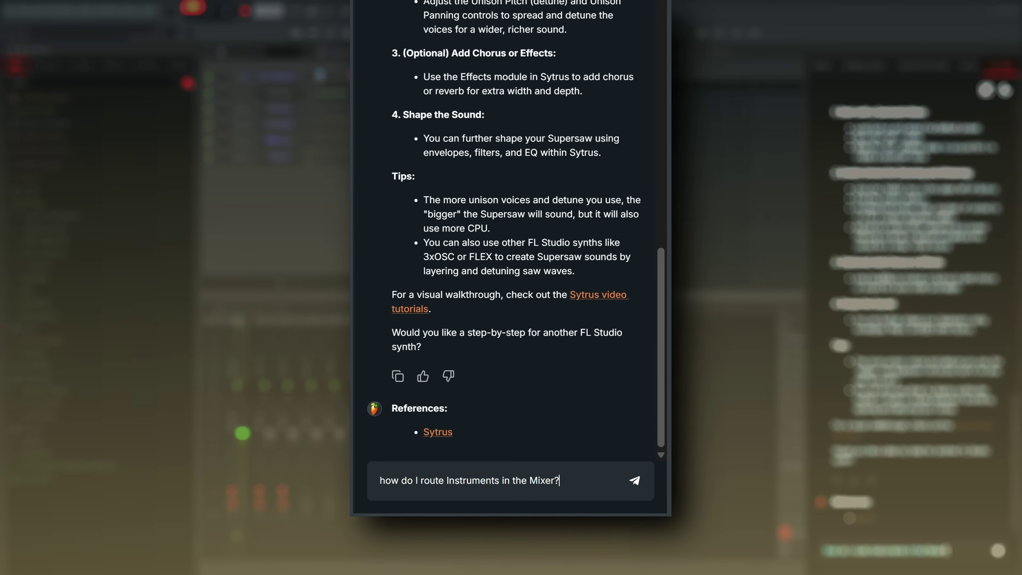
pyautogui.press('Return')
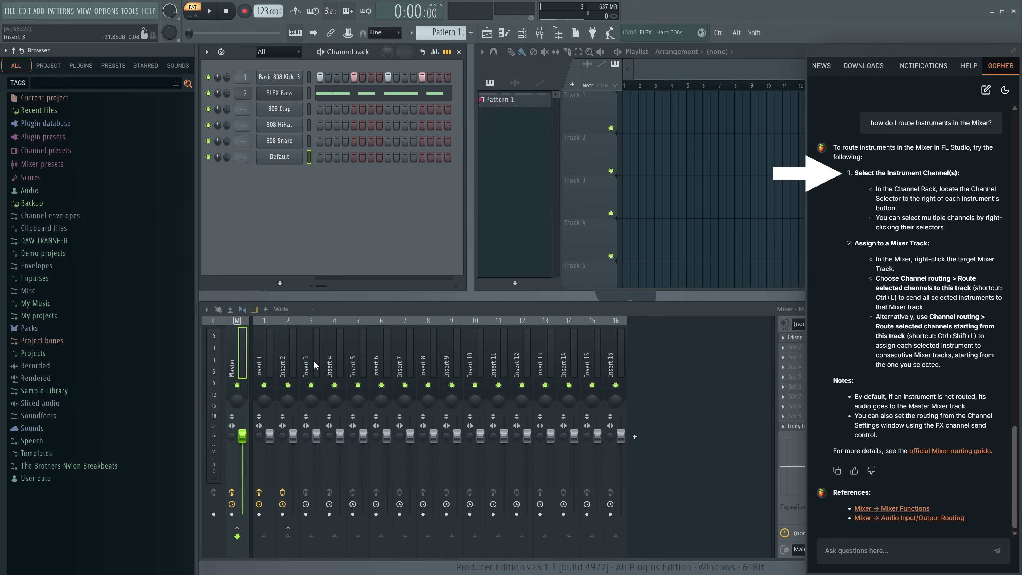
pyautogui.rightClick(314, 360)
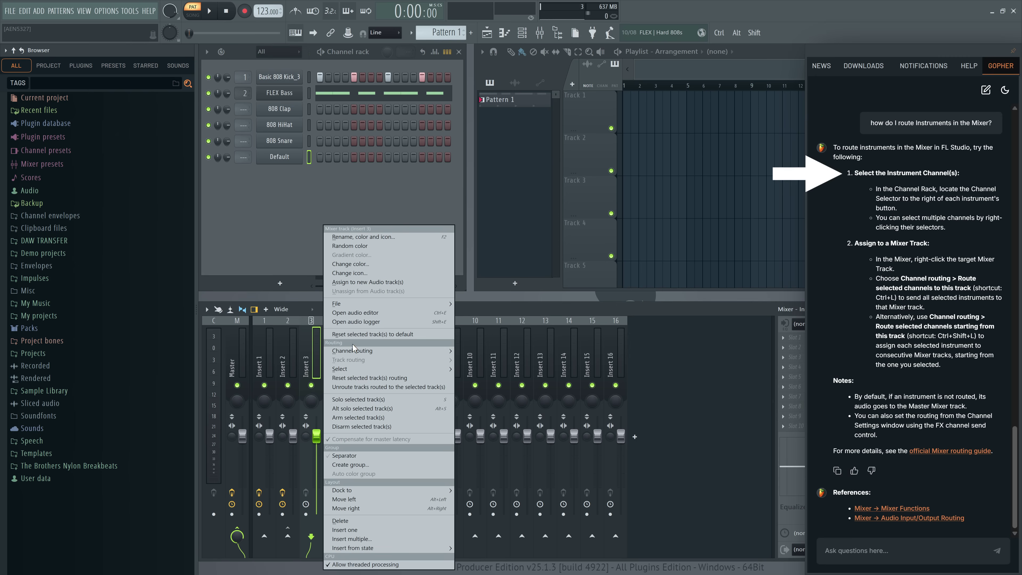
pyautogui.moveTo(403, 350)
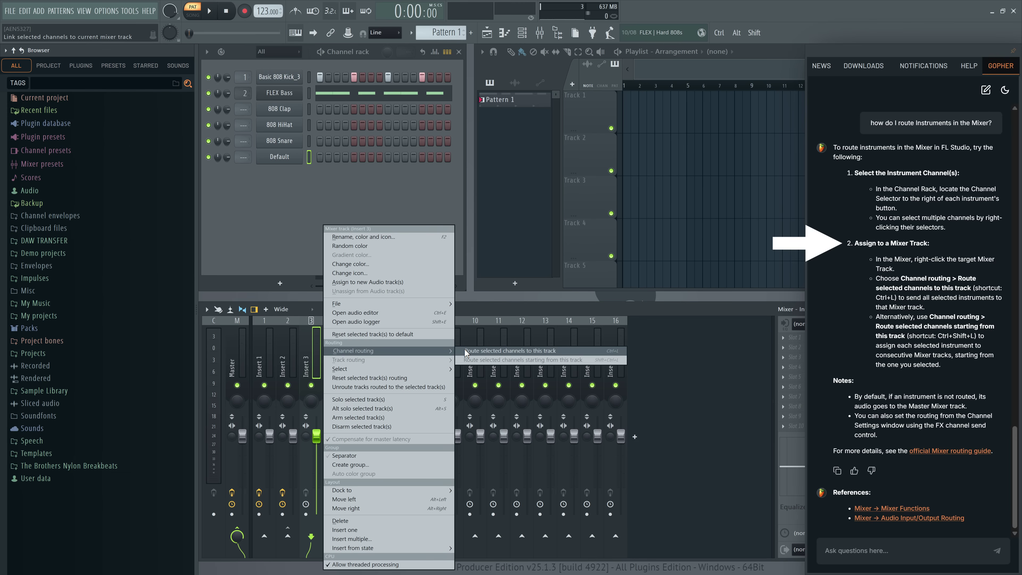
pyautogui.click(464, 350)
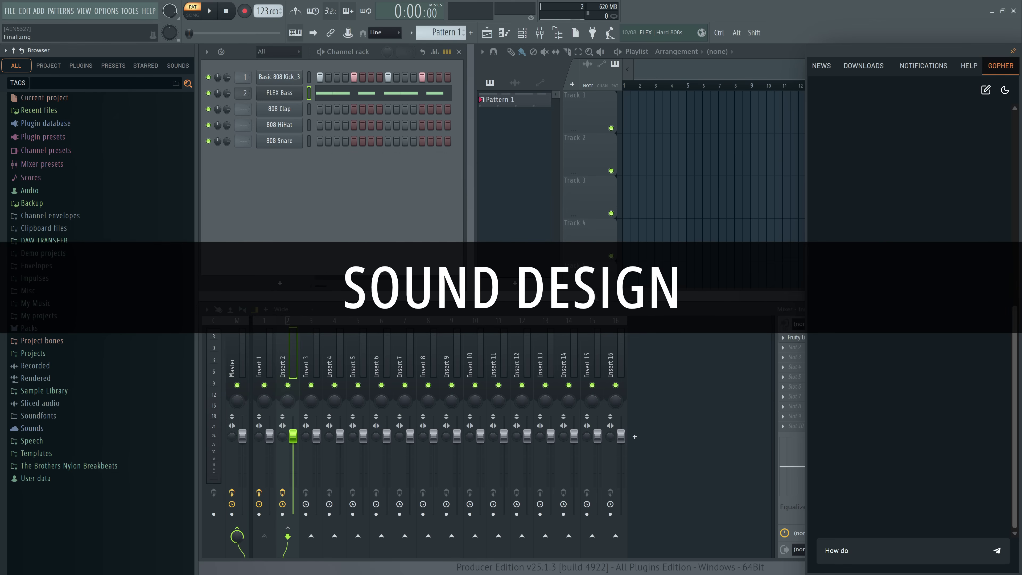
# Ask Gopher how to make a supersaw and load the Sytrus Default preset
pyautogui.write('w?')
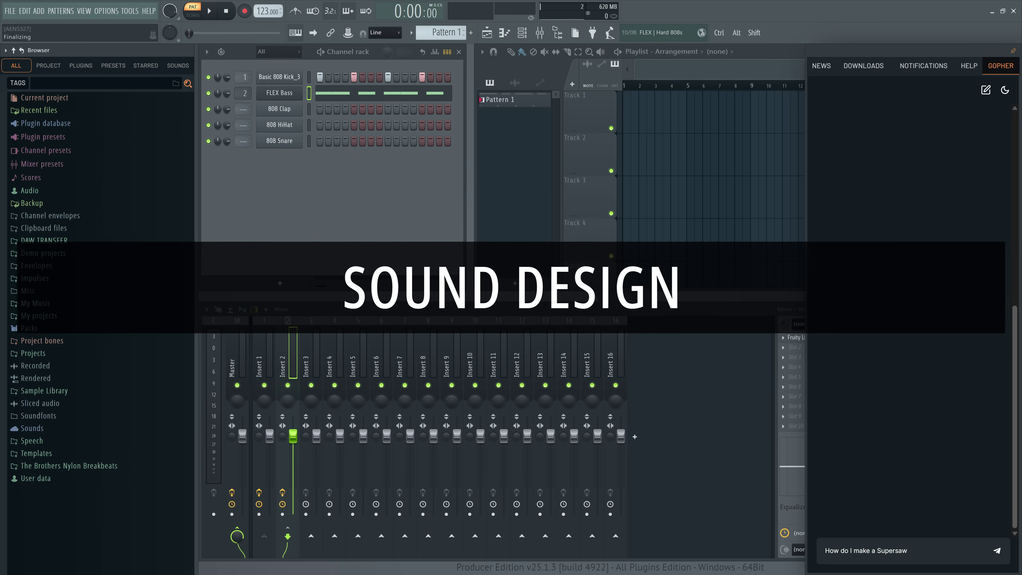
pyautogui.press('Return')
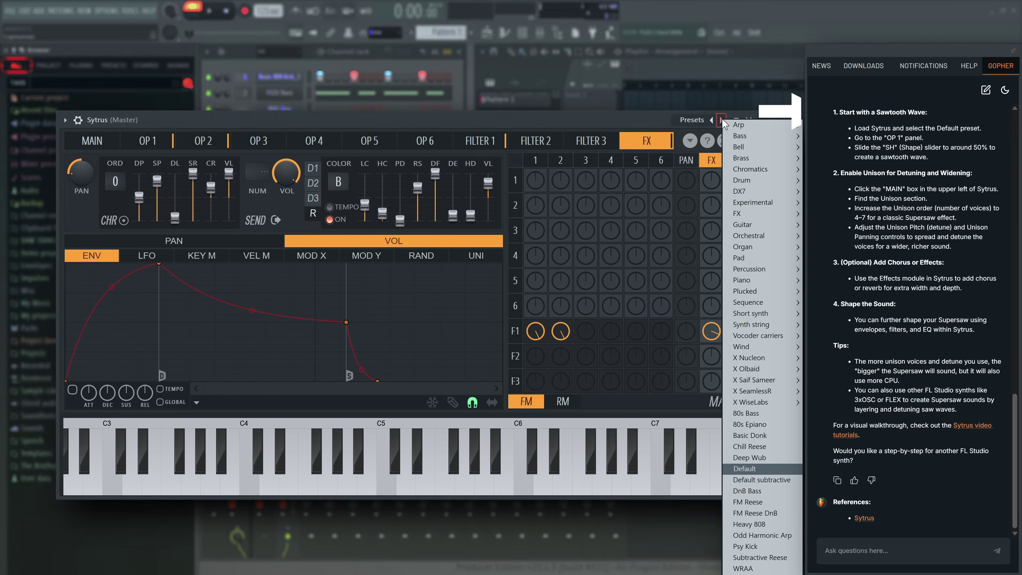
pyautogui.click(745, 468)
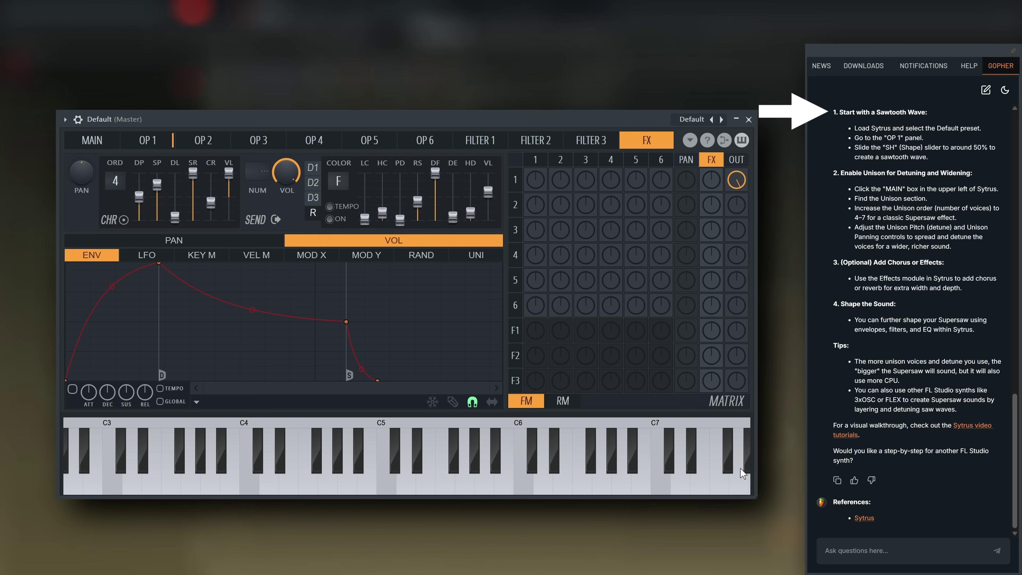
# Reshape operator 1 into a sawtooth, set unison to 7 voices, and audition notes
pyautogui.click(147, 140)
pyautogui.moveTo(145, 215); pyautogui.dragTo(145, 197)
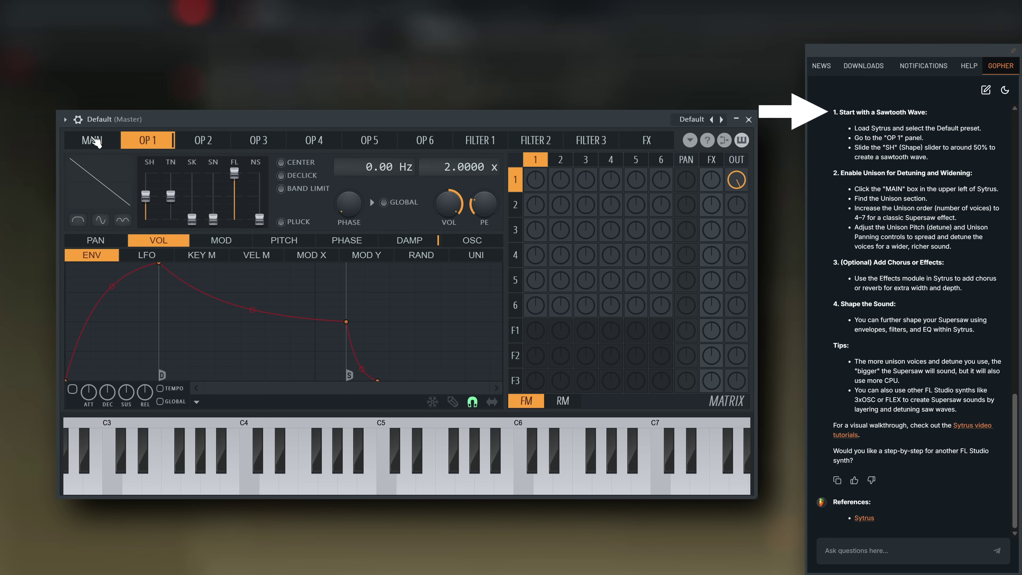
pyautogui.click(94, 140)
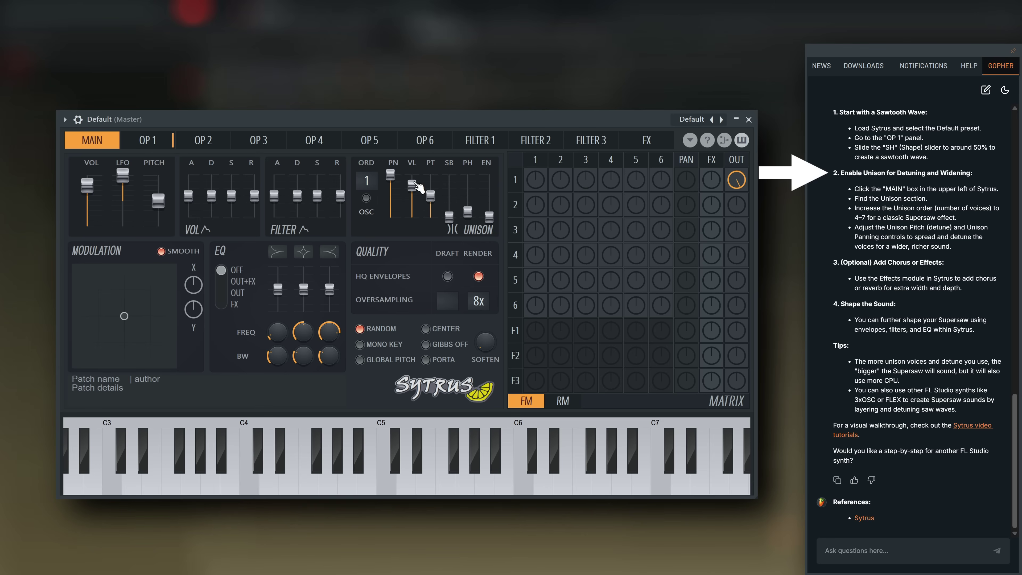
pyautogui.click(313, 487)
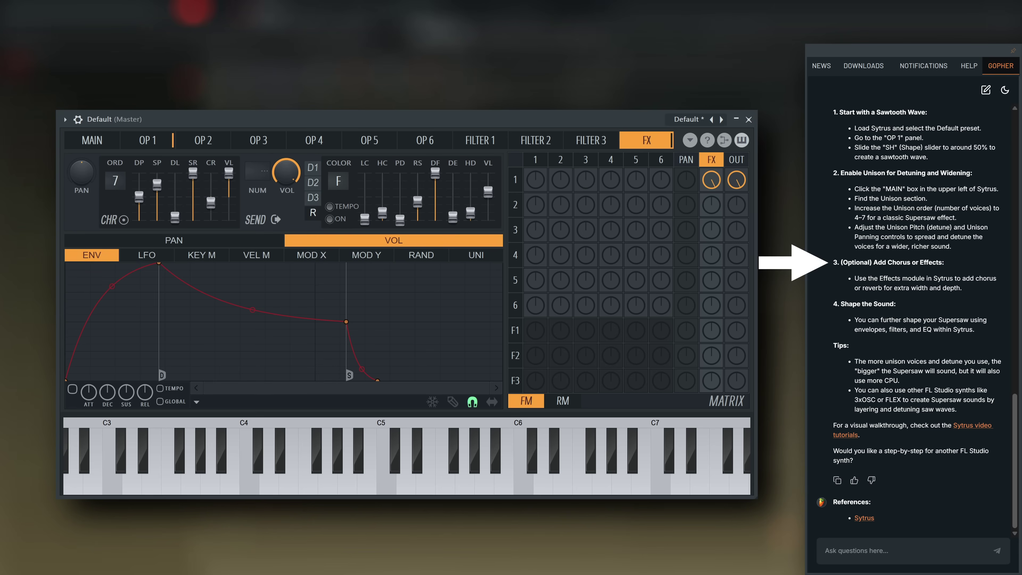
pyautogui.click(179, 487)
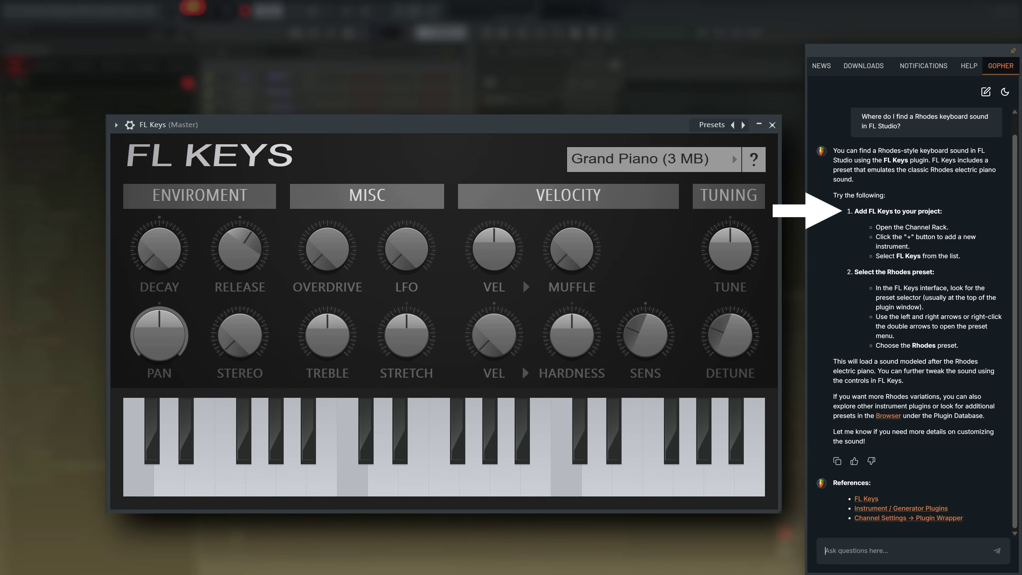
# Switch FL Keys from Grand Piano to the Rhodes (FL) preset
pyautogui.click(734, 137)
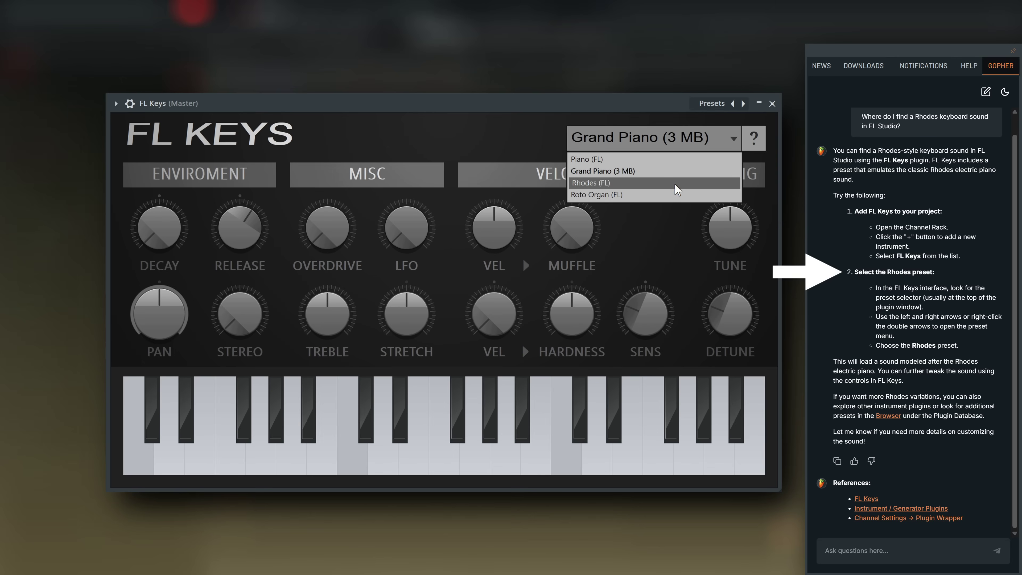
pyautogui.click(676, 183)
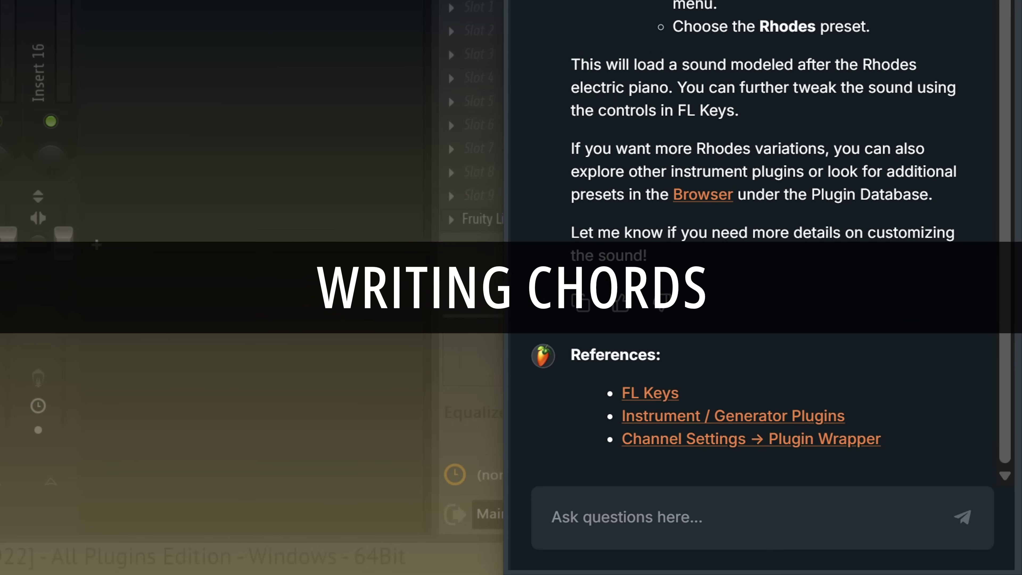
# Ask Gopher for a jazzy four-chord progression with accidentals and open the FL Keys piano roll
pyautogui.write('Give me a jazzy 4 chord progression with some accidentals')
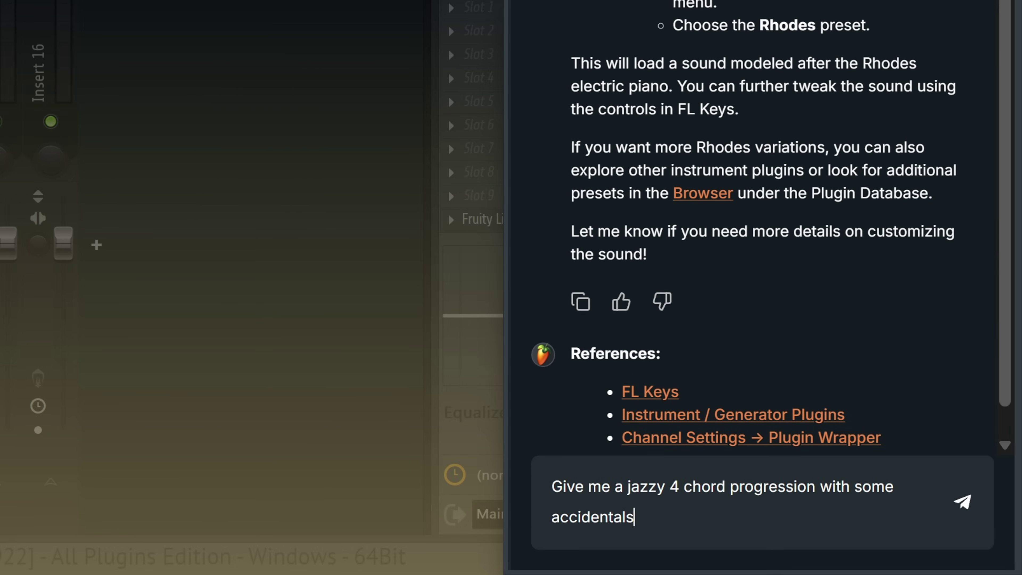
pyautogui.press('Return')
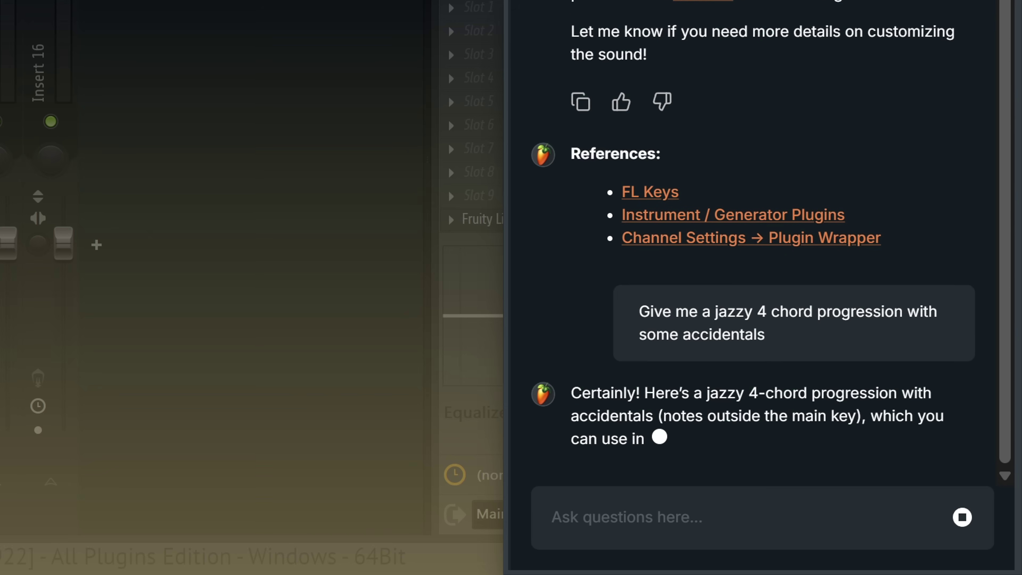
pyautogui.press('F7')
# Insert Dm7, G7b9, Cmaj7 and A7#5 using Text to chord progression
pyautogui.click(105, 44)
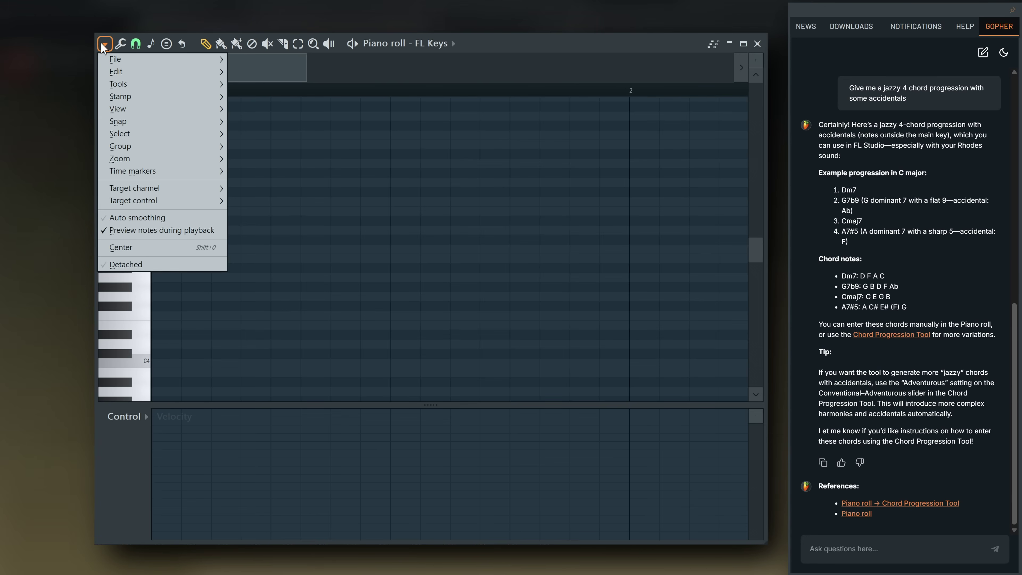
pyautogui.moveTo(119, 85)
pyautogui.click(466, 237)
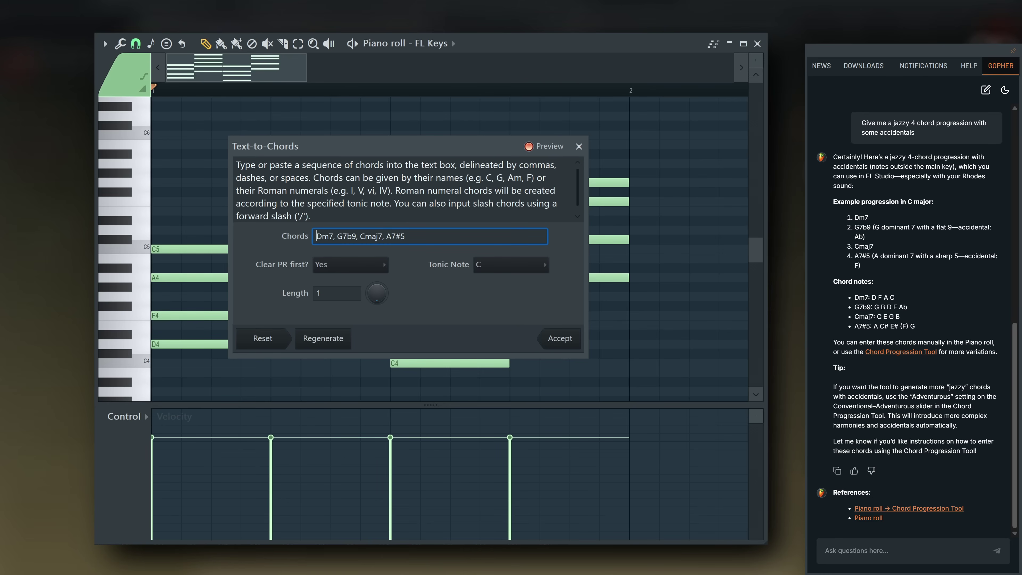
pyautogui.click(560, 338)
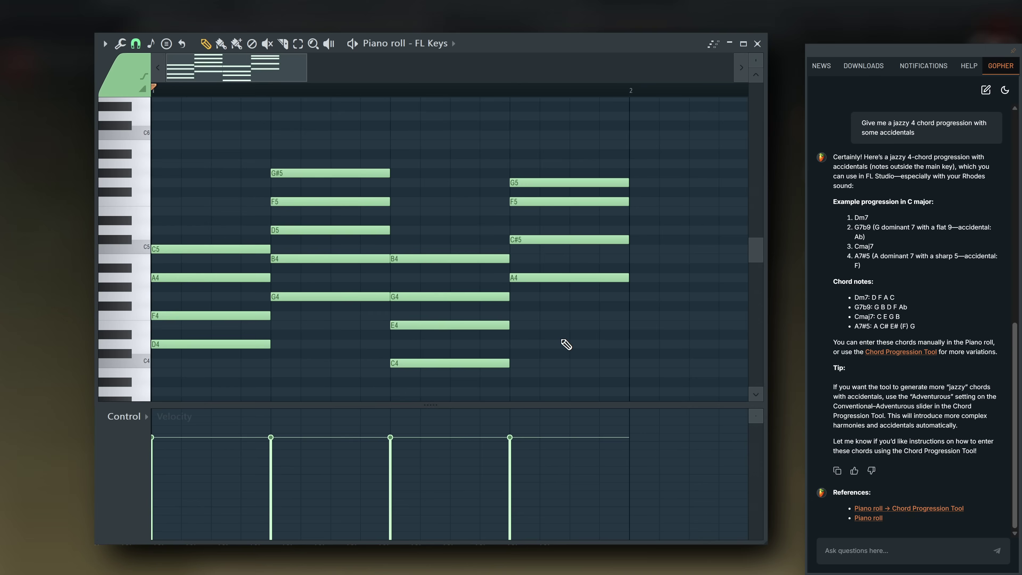
# Select all chord notes, play the progression, and mute the Default channel
pyautogui.hotkey('ctrl', 'a')
pyautogui.scroll(-2, 467, 269)
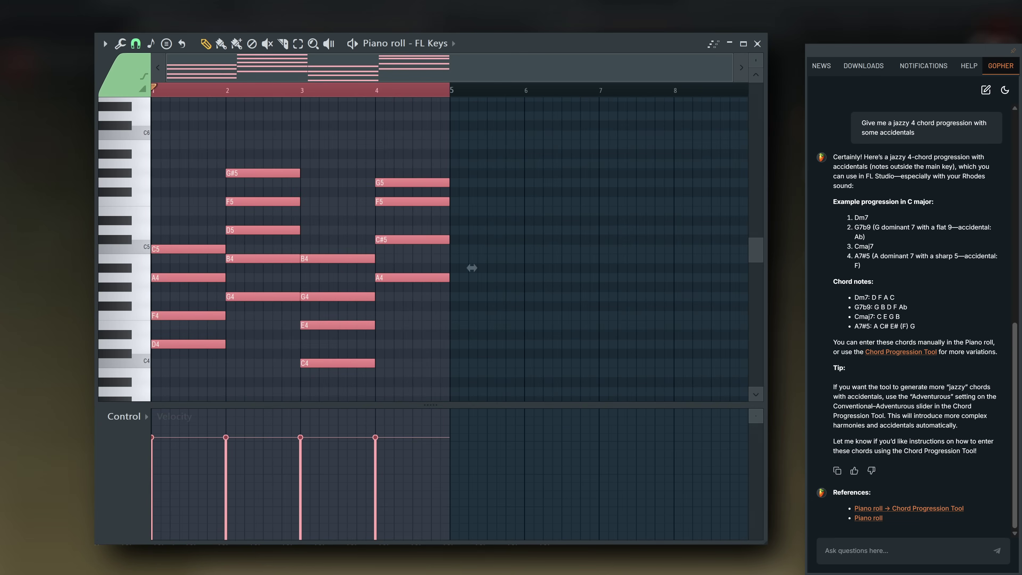
pyautogui.press('space')
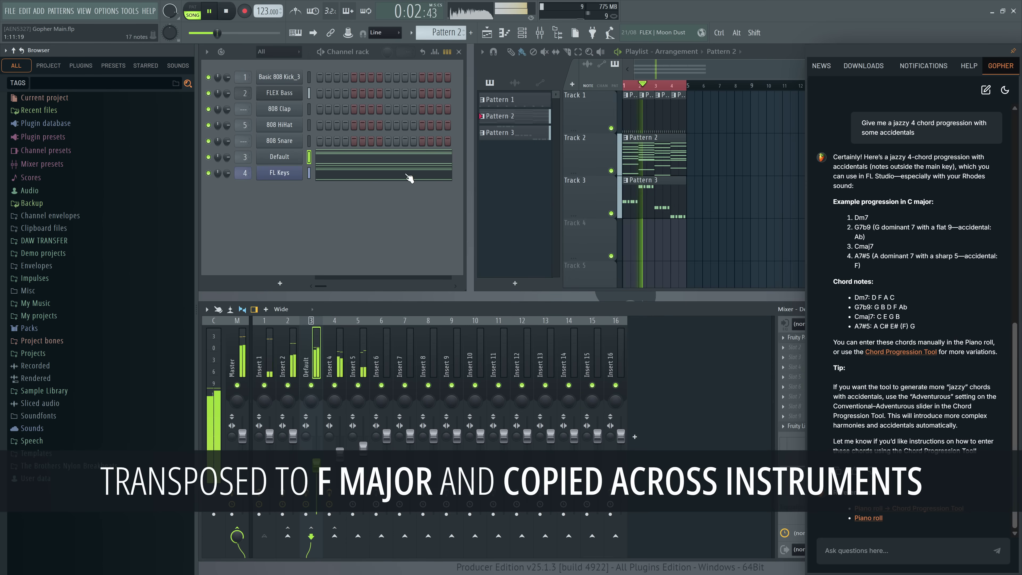
pyautogui.click(209, 157)
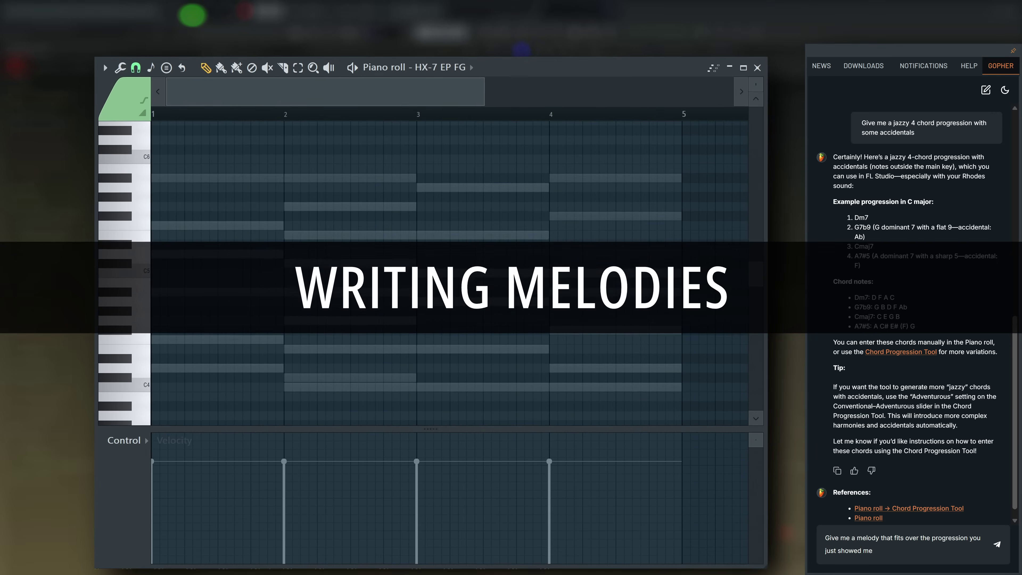
# Send Gopher the request for a melody over the chord progression
pyautogui.press('Return')
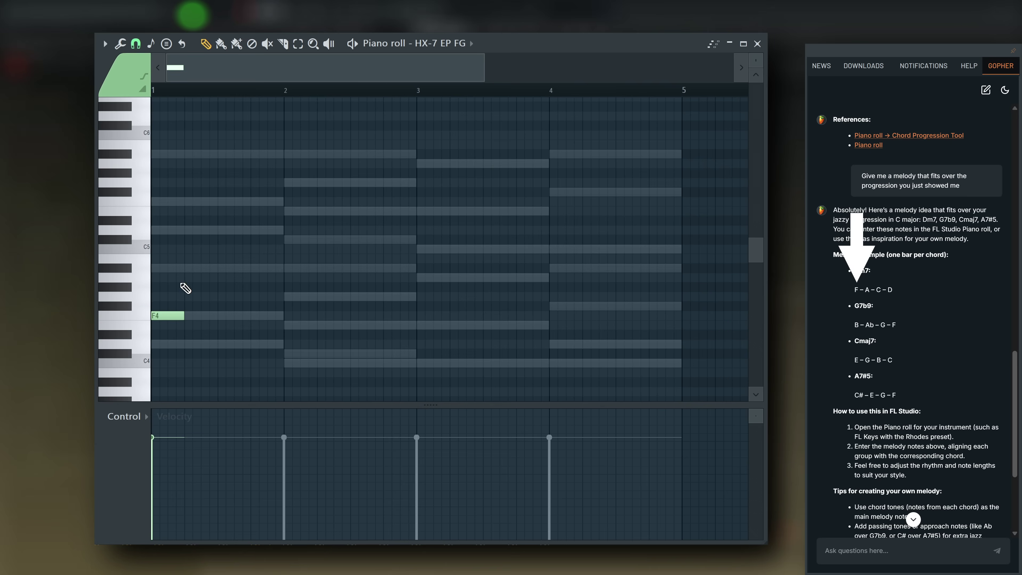
# Draw melody bars 1–2: A4, C5, D5, G#4, G4, F4
pyautogui.click(190, 277)
pyautogui.click(225, 249)
pyautogui.click(261, 230)
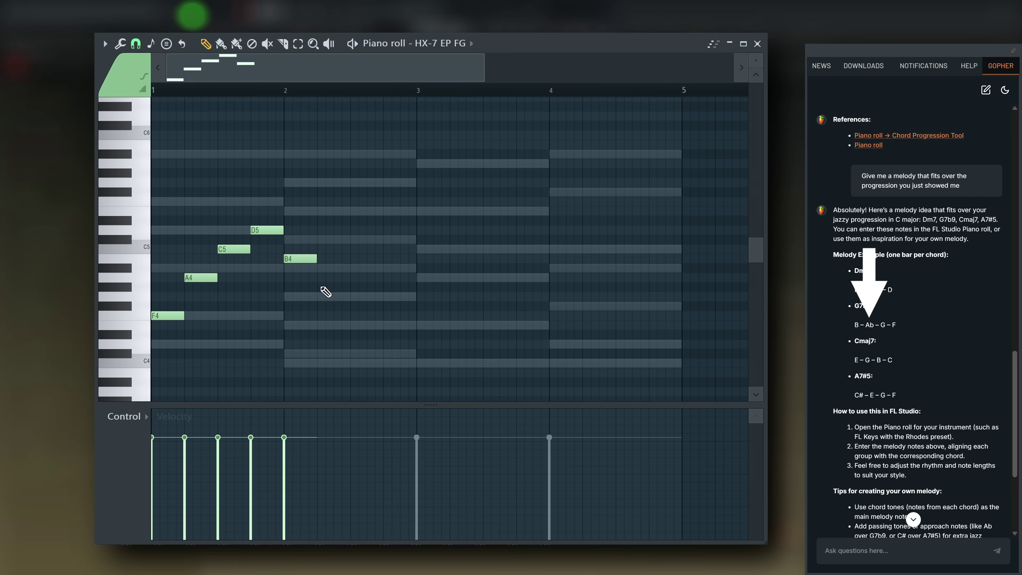
pyautogui.click(330, 287)
pyautogui.click(362, 296)
pyautogui.click(396, 315)
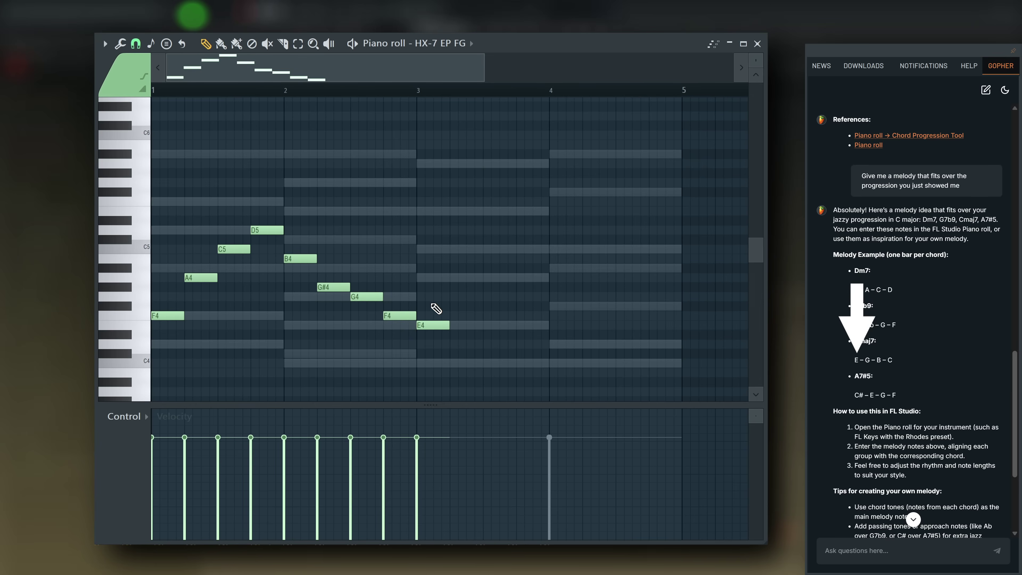
# Draw bars 3–4 (G4, B4, C5, E5, G4, closing note) and play the melody
pyautogui.click(459, 296)
pyautogui.click(491, 258)
pyautogui.click(525, 249)
pyautogui.click(558, 239)
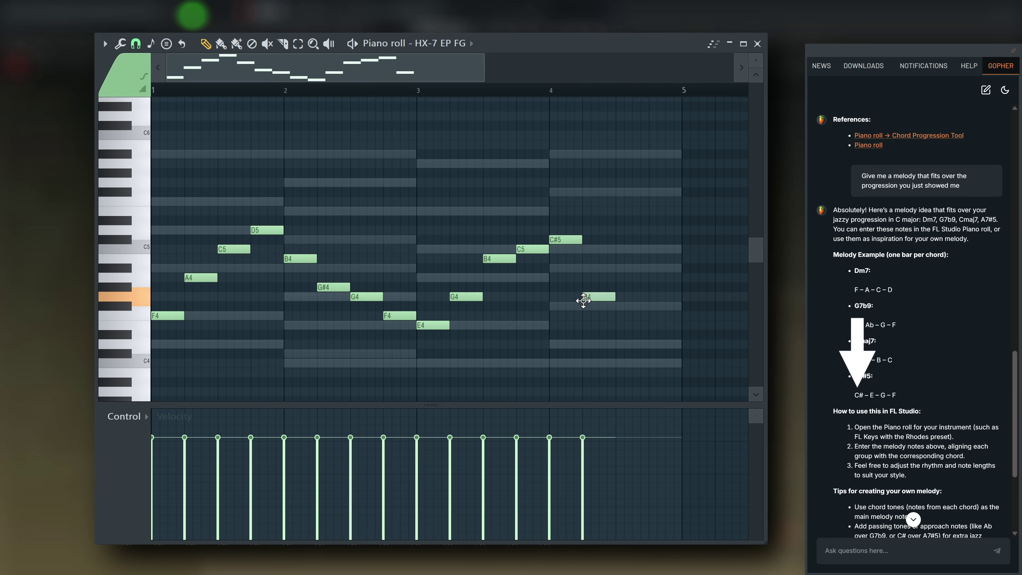
pyautogui.moveTo(584, 300); pyautogui.dragTo(583, 213)
pyautogui.click(623, 296)
pyautogui.click(651, 307)
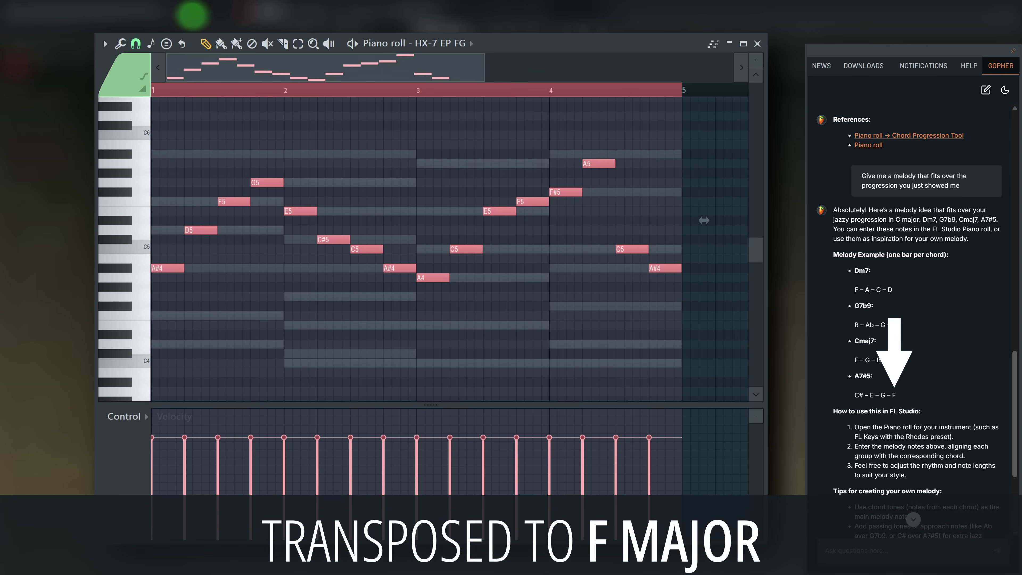
pyautogui.press('space')
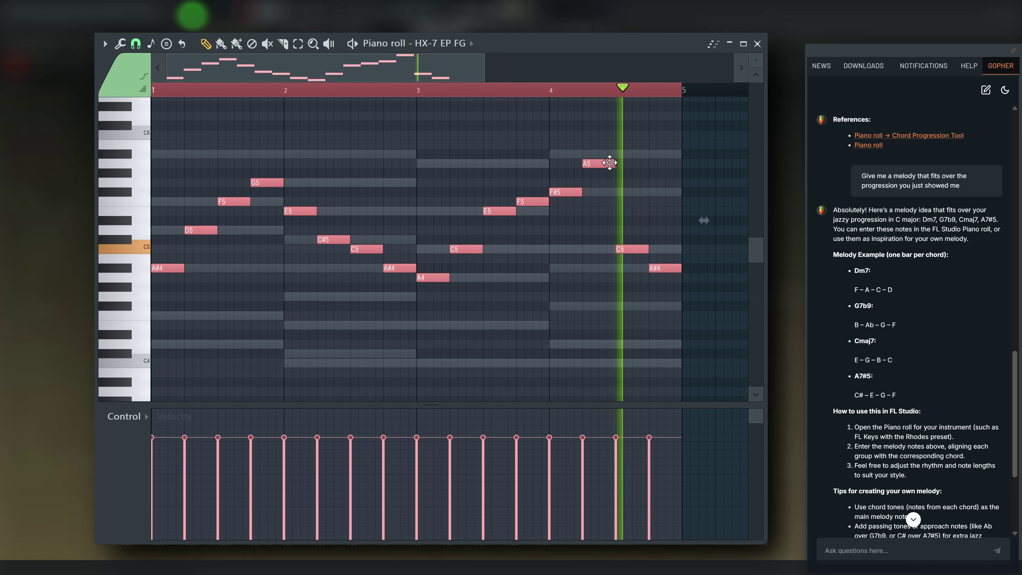
# Stop playback and unmute Track 1 and Track 3 in the Playlist
pyautogui.press('space')
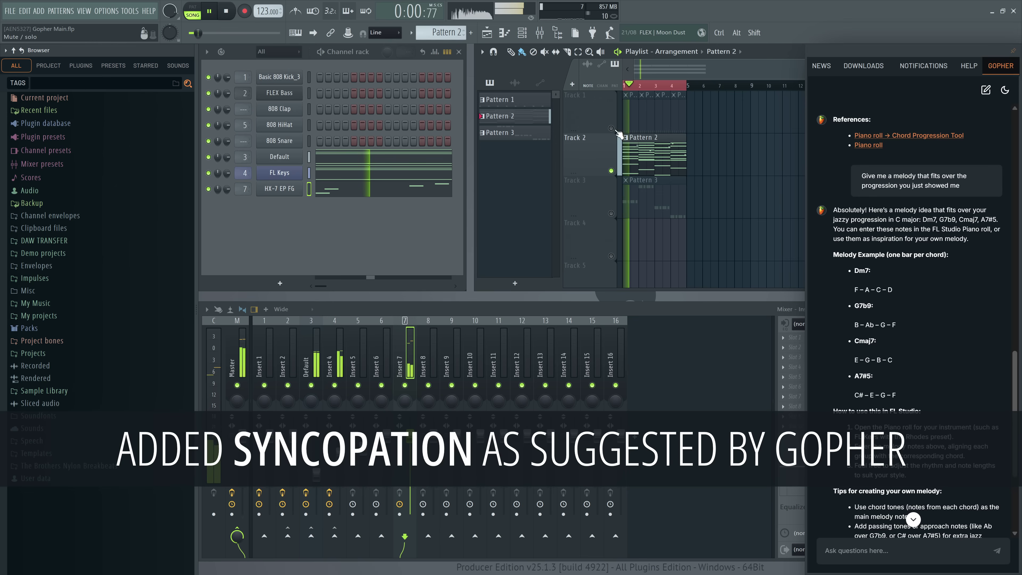
pyautogui.click(611, 129)
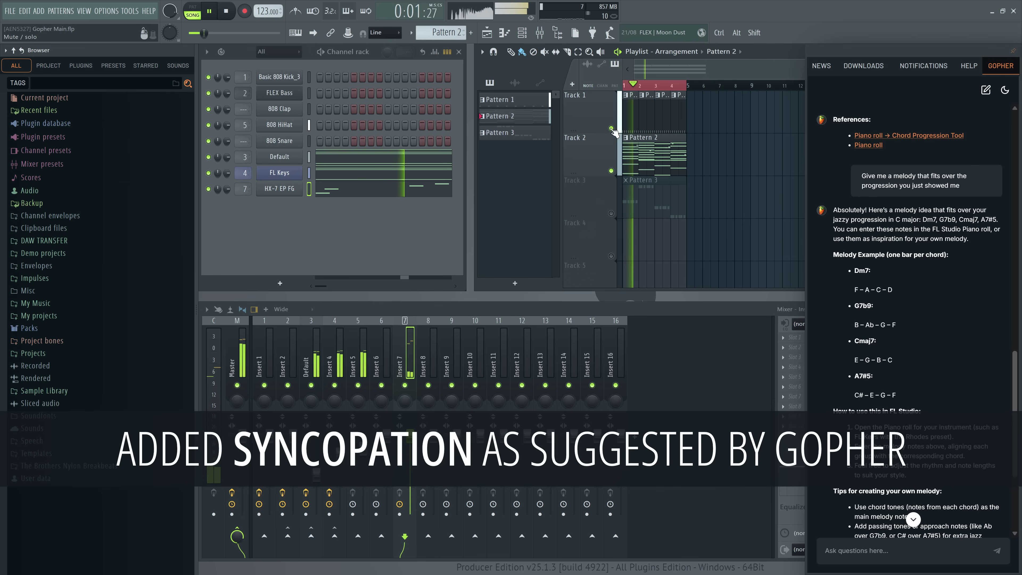
pyautogui.click(611, 214)
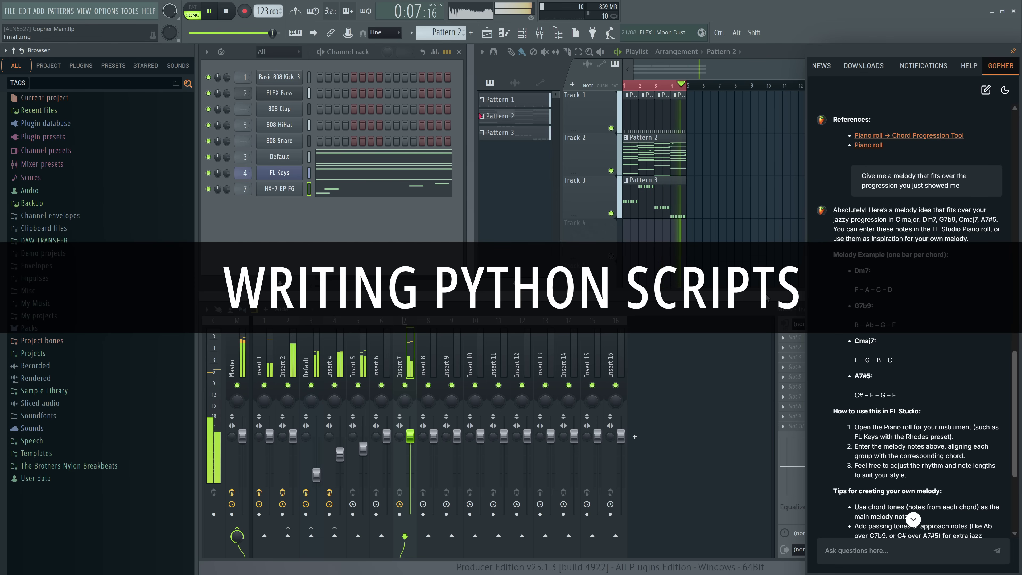
# Stop playback and send Gopher the request for a square-wave LFO VFX Script
pyautogui.press('space')
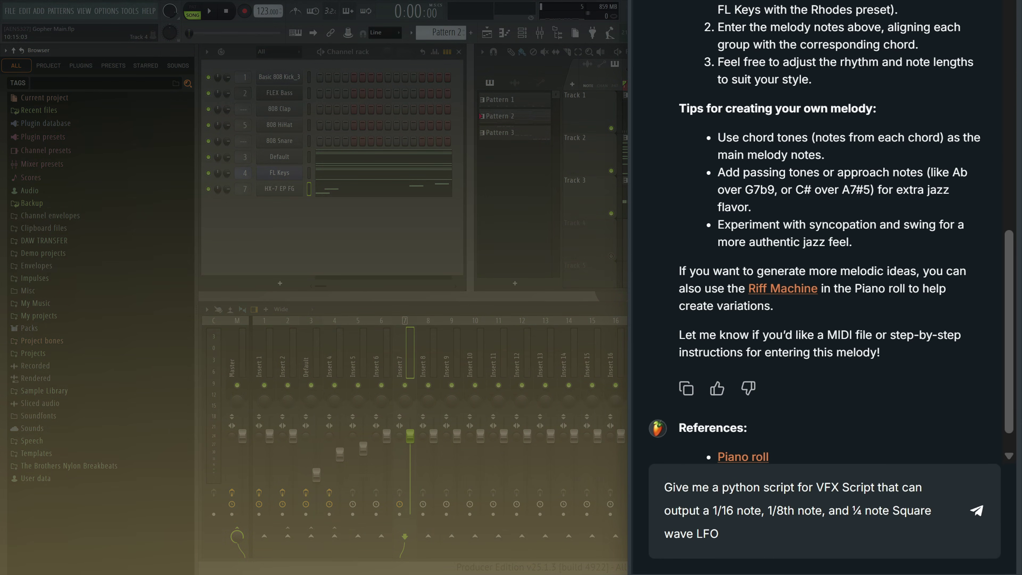
pyautogui.press('Return')
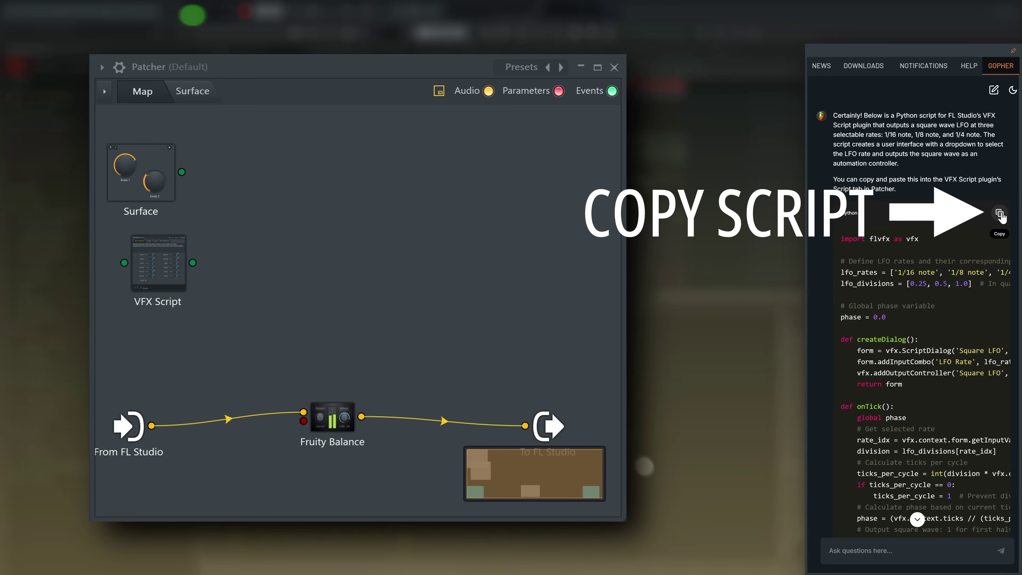
# Replace VFX Script's default code with the copied square-wave LFO script
pyautogui.doubleClick(159, 273)
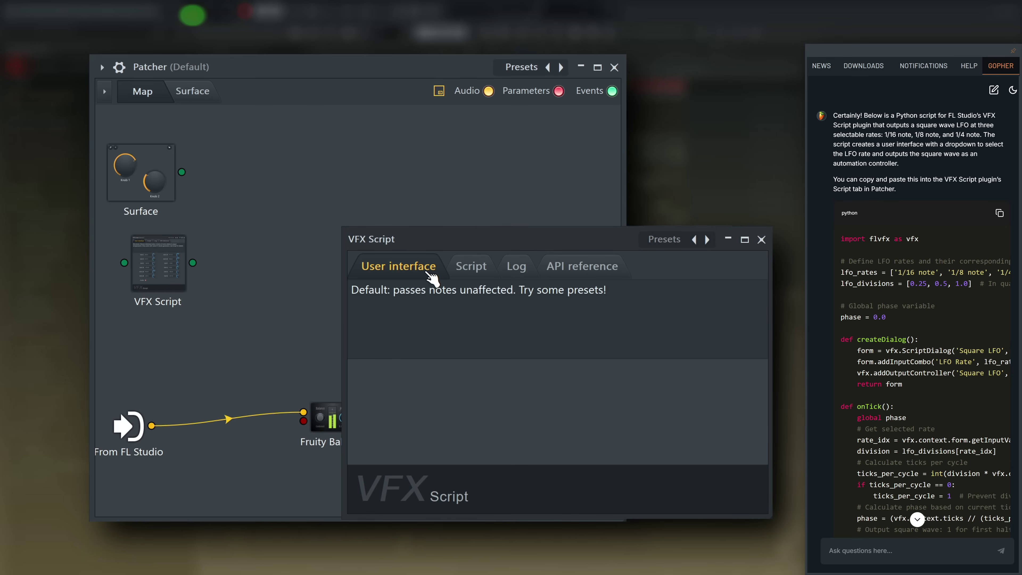
pyautogui.click(477, 270)
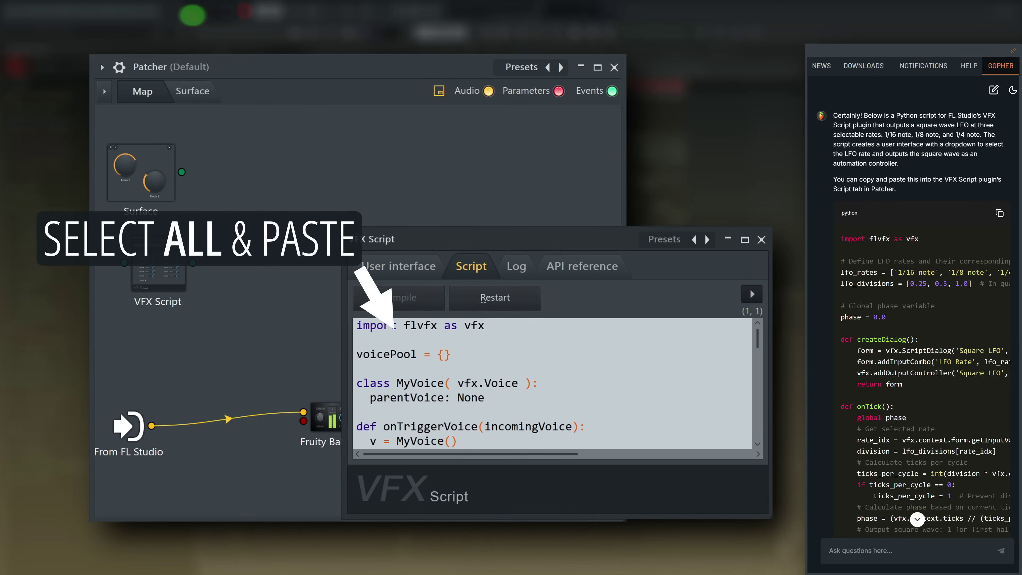
pyautogui.hotkey('ctrl', 'a')
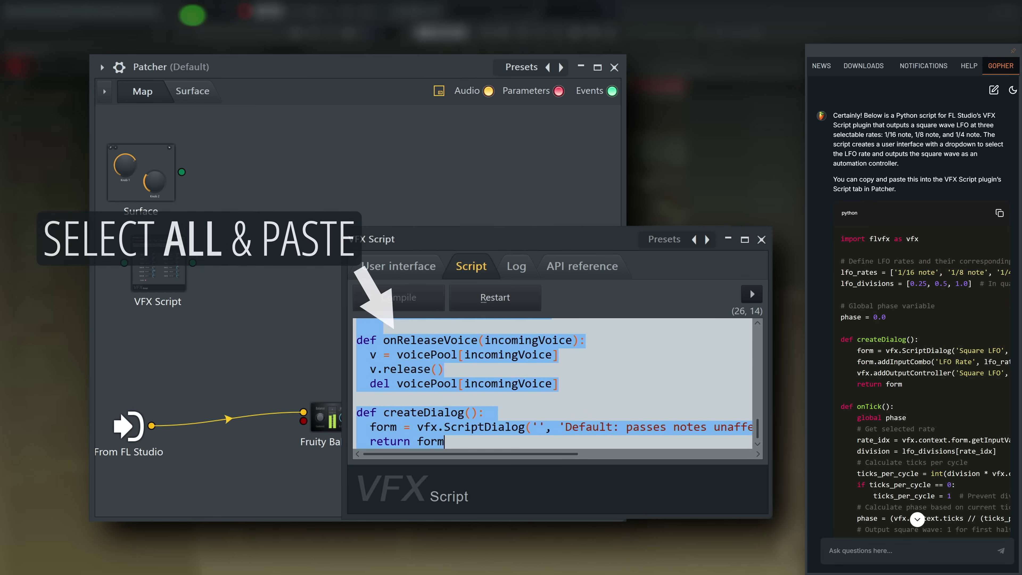
pyautogui.hotkey('ctrl', 'v')
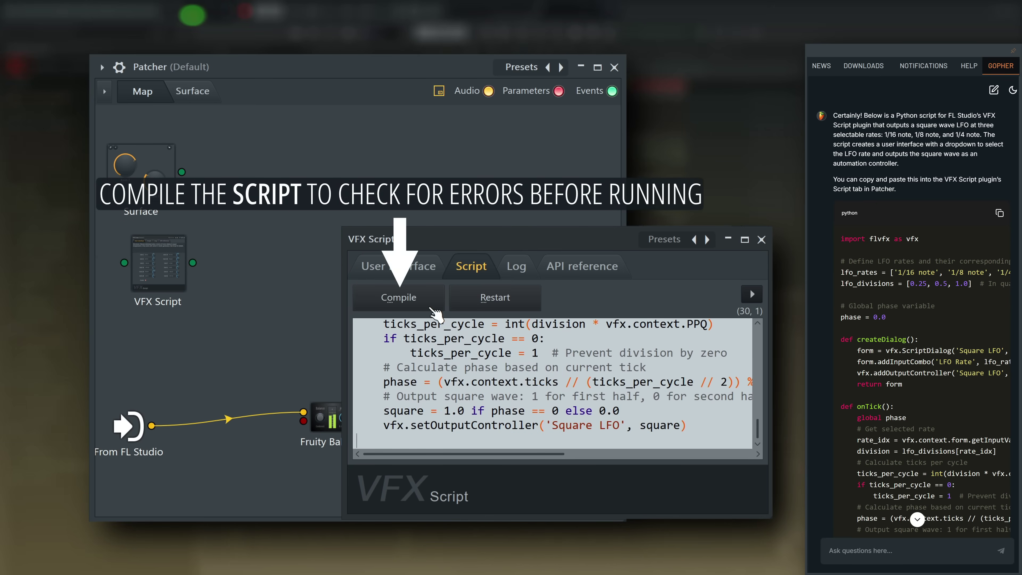
# Set the script's LFO Rate to 1/4 note, after briefly trying 1/8 note
pyautogui.click(422, 267)
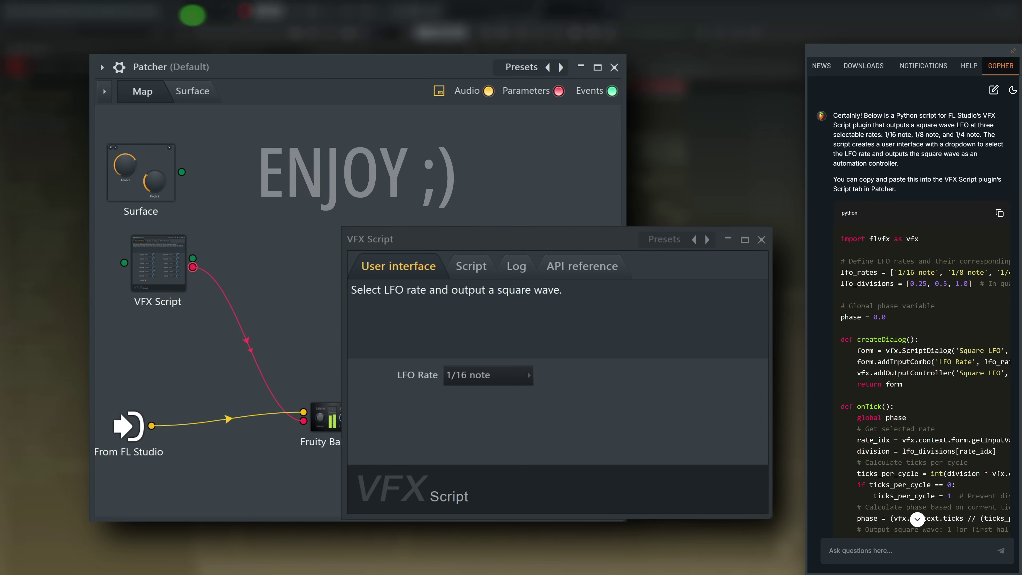
pyautogui.click(499, 380)
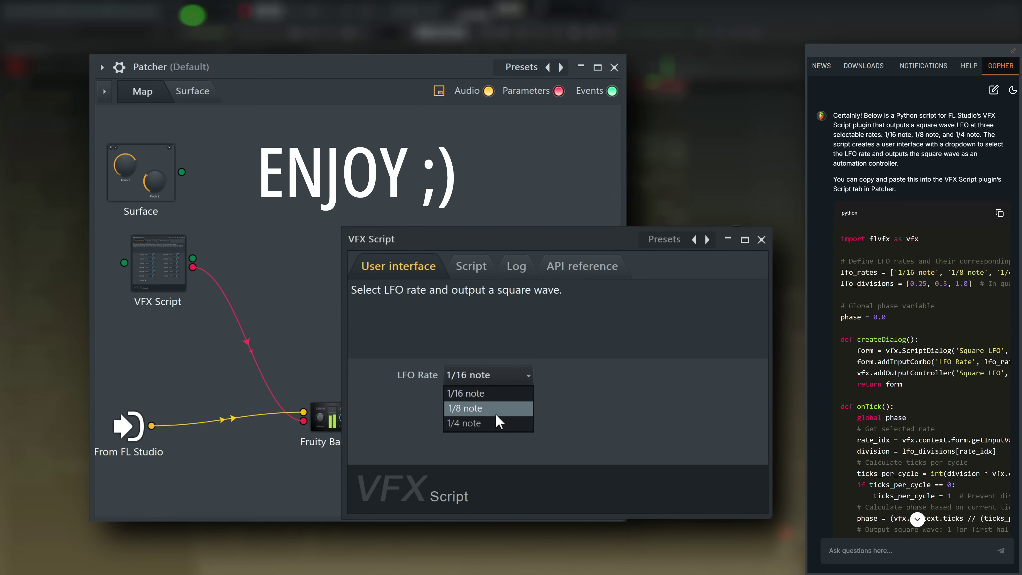
pyautogui.click(496, 414)
pyautogui.click(498, 378)
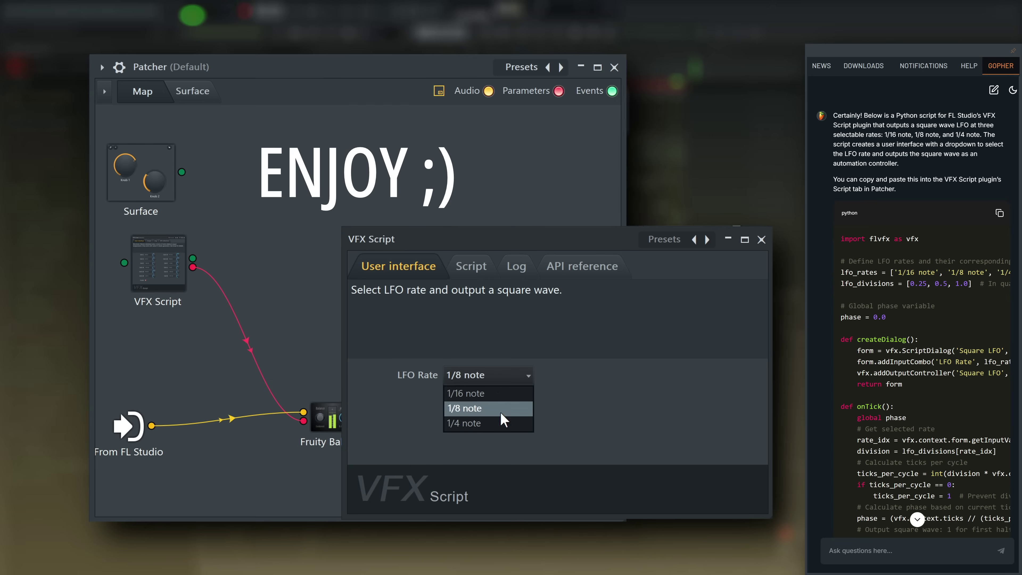
pyautogui.click(496, 423)
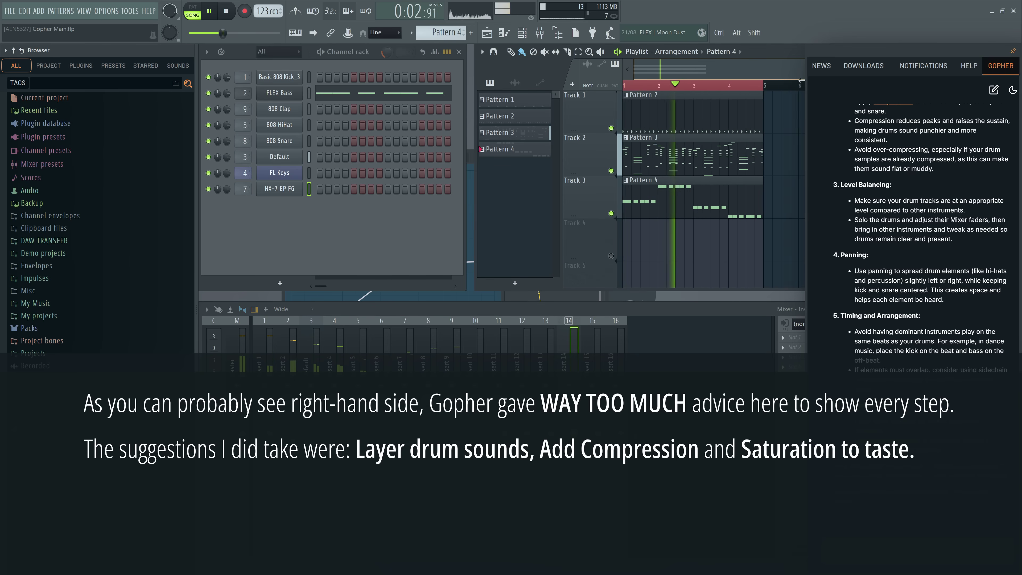
# Scroll up in the Gopher chat to read its drum mixing advice
pyautogui.scroll(5, 717, 100)
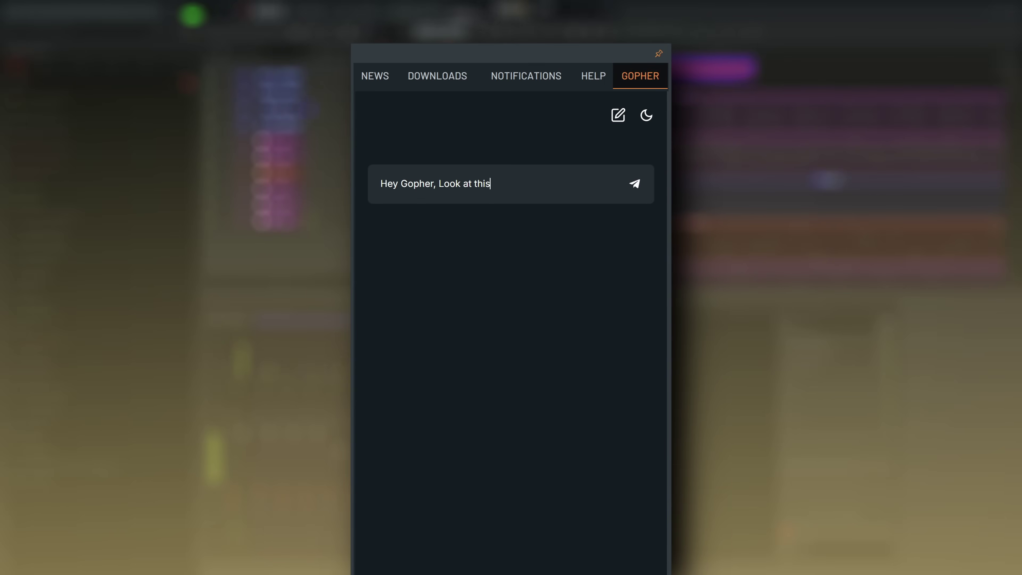
# Paste a screenshot into the Gopher message and send it
pyautogui.hotkey('ctrl', 'v')
pyautogui.press('Return')
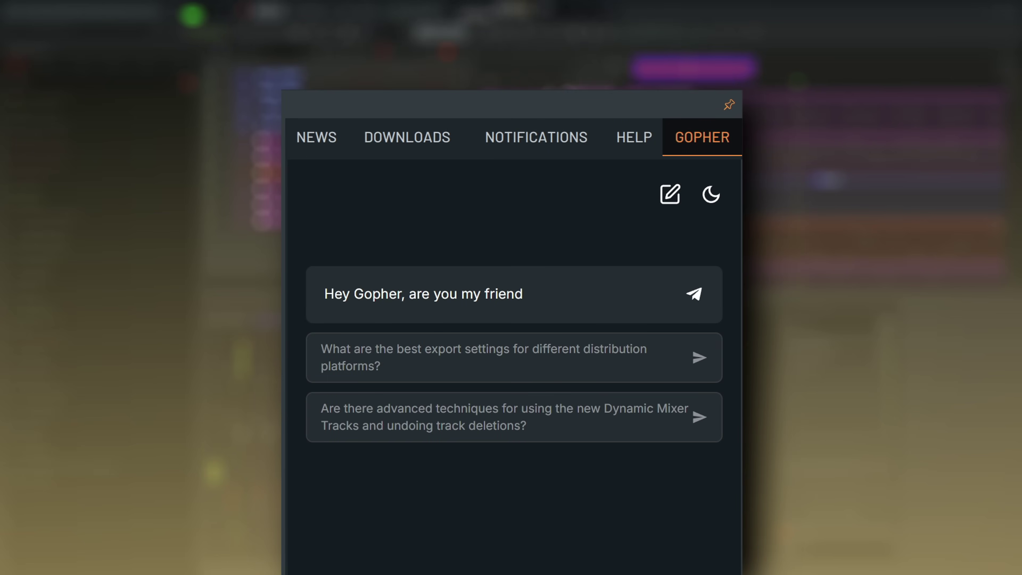
# Send Gopher the question 'Hey Gopher, are you my friend?'
pyautogui.write('?')
pyautogui.press('Return')
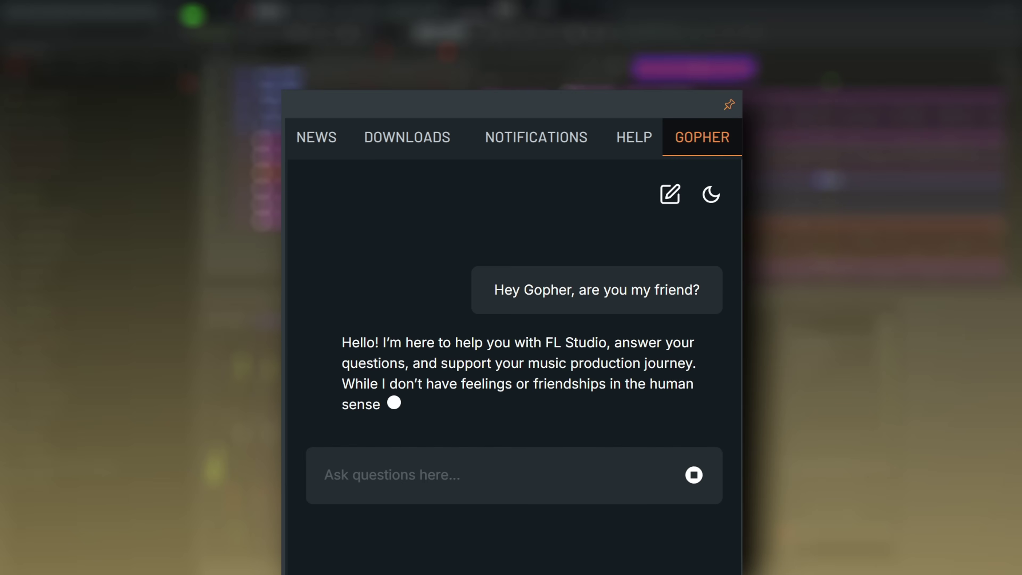